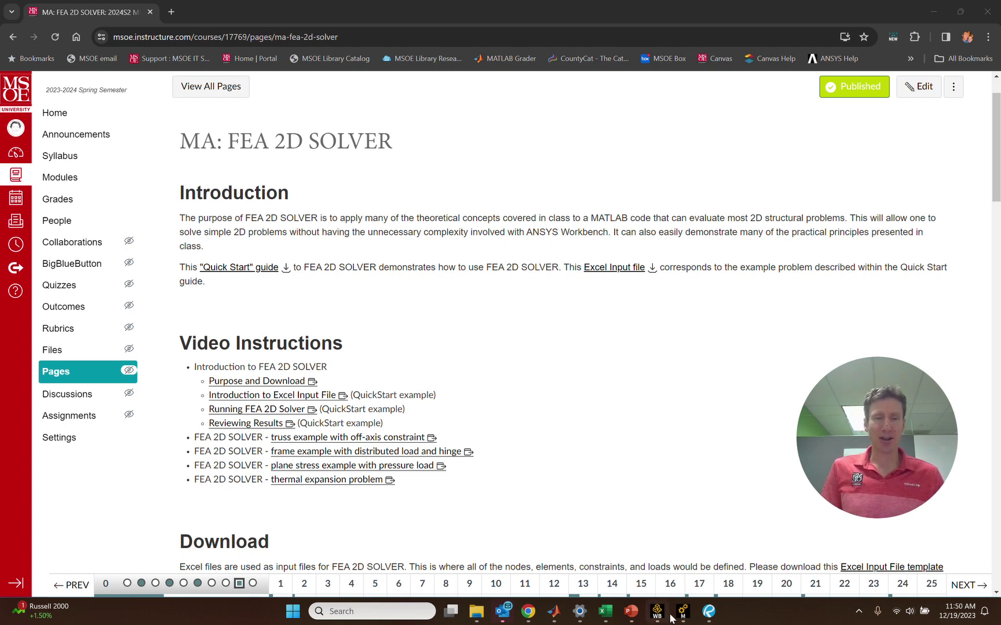
click(709, 611)
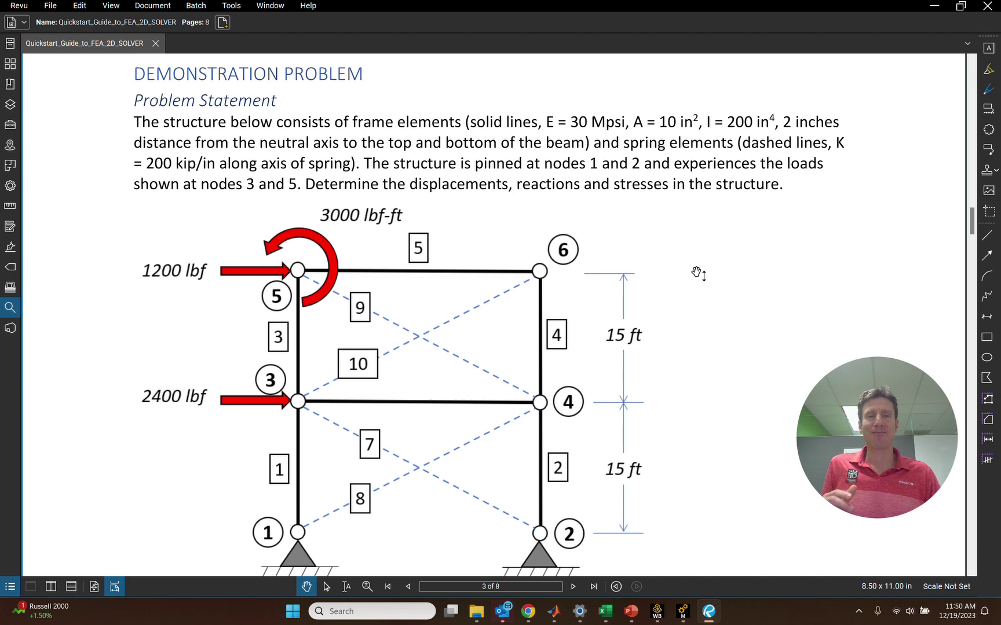
Bring Ansys Mechanical forward to show the fork-pin-eye total deformation result, peaking at 0.00352 mm.
click(683, 614)
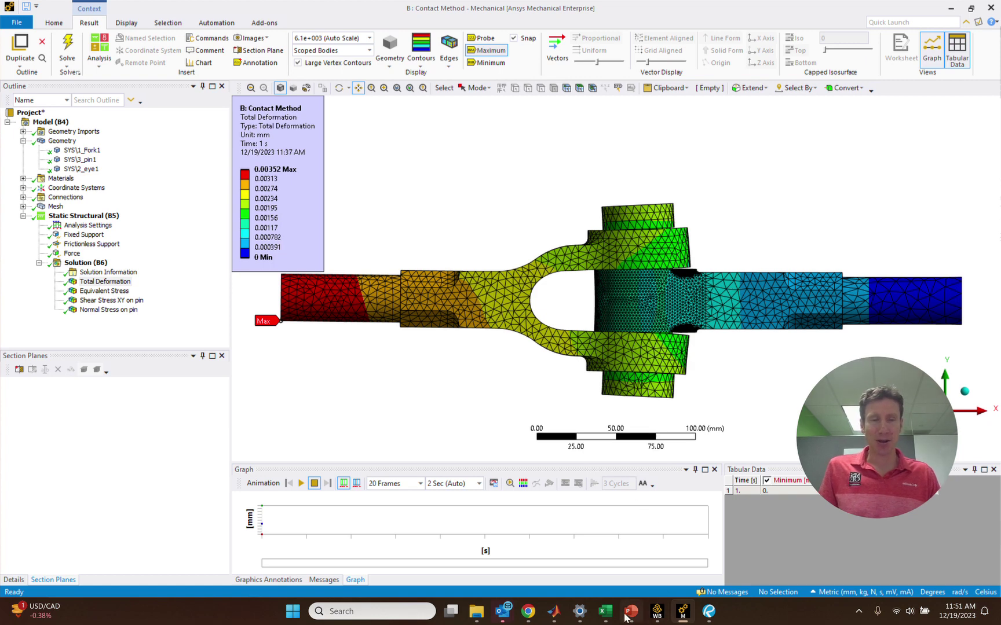
Switch back to the Quickstart guide in Revu showing the six-node frame-and-spring demonstration problem.
mouse_move(699, 619)
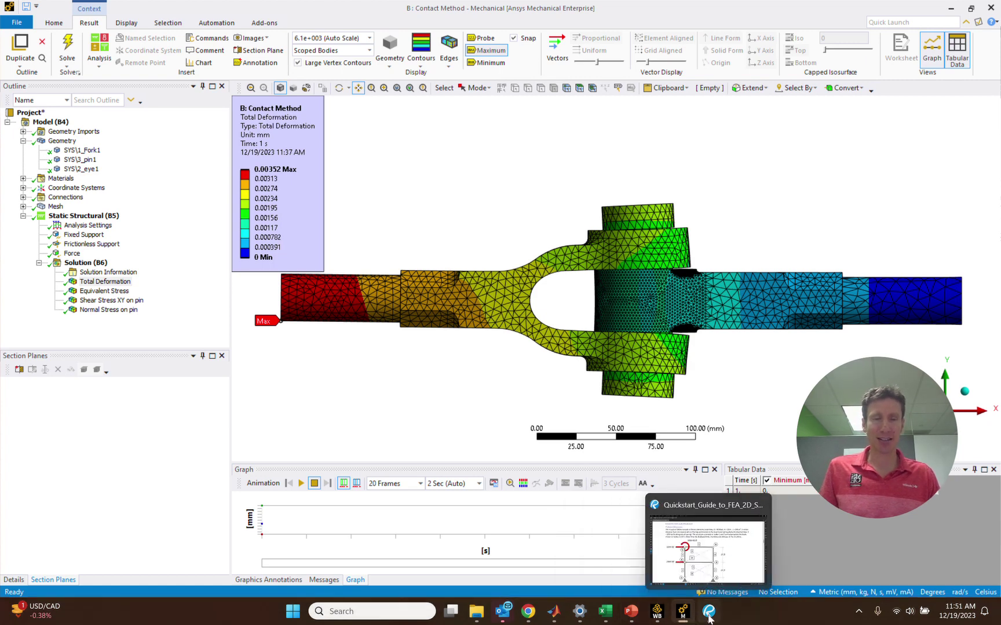
click(706, 541)
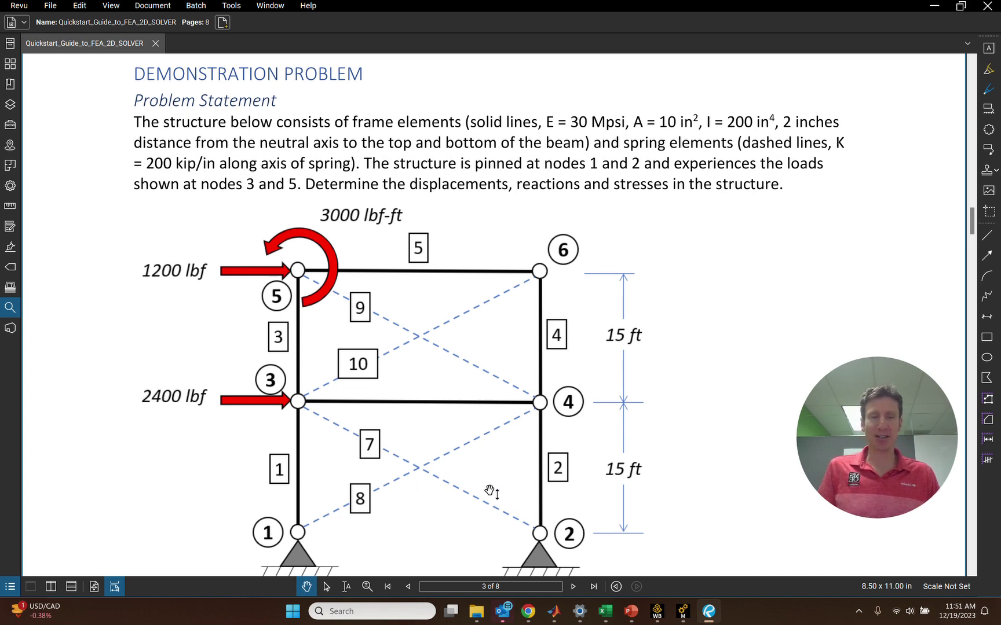
Switch to the demo frame Excel workbook and select the node table A2:D7.
click(605, 616)
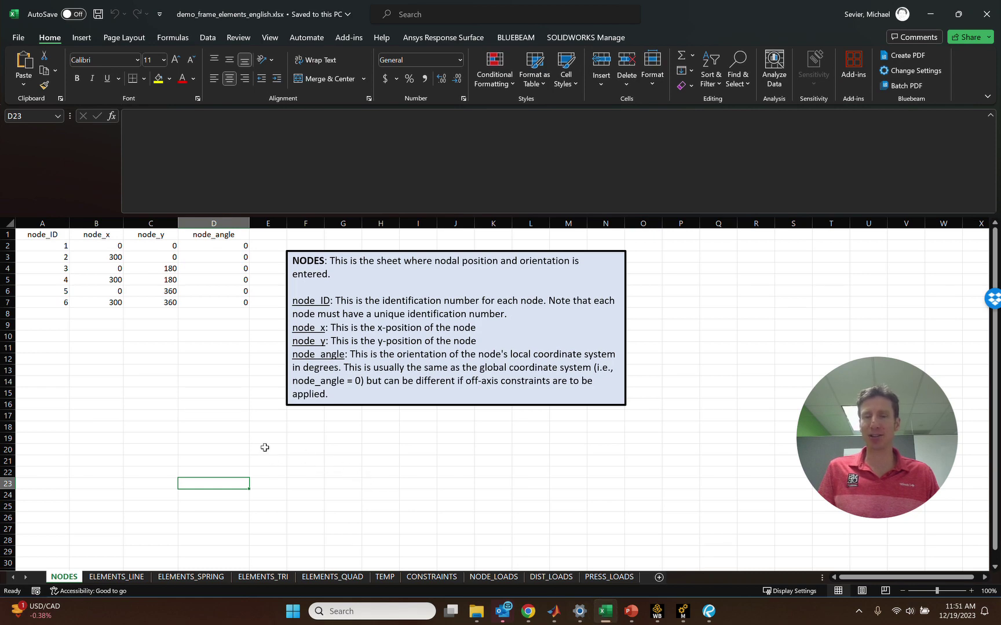
click(54, 244)
drag(53, 244, 214, 303)
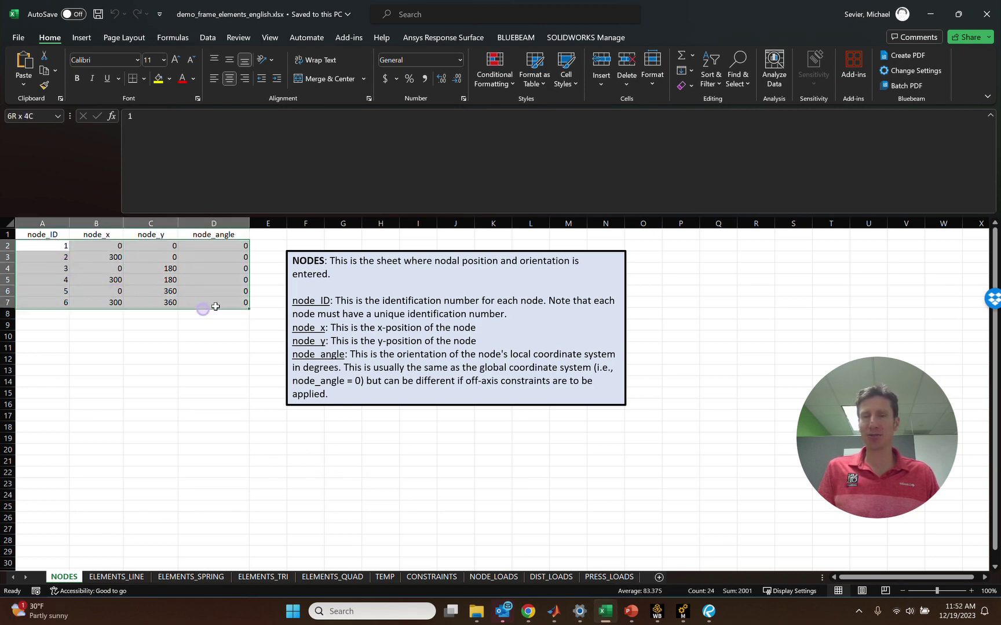
On the ELEMENTS_LINE sheet, select the element IDs, node pairs, E, A and I columns.
click(132, 577)
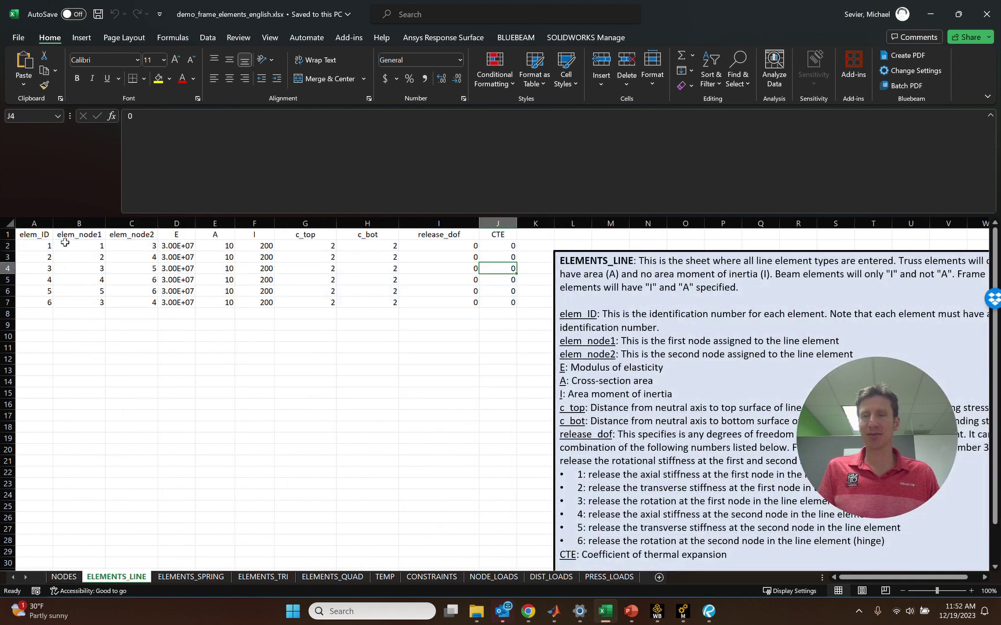
drag(49, 246, 47, 302)
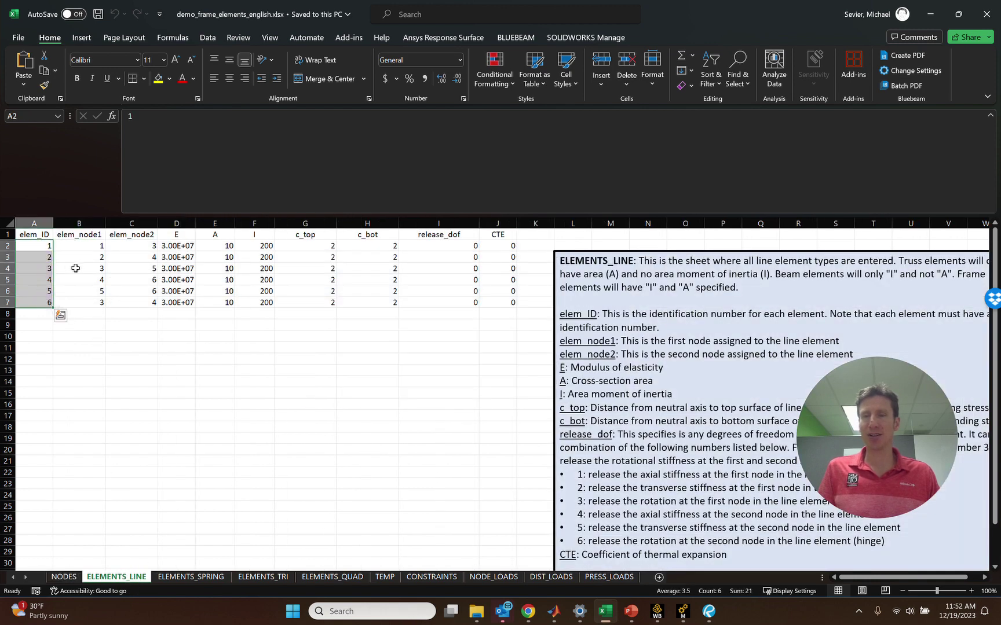
drag(86, 245, 132, 304)
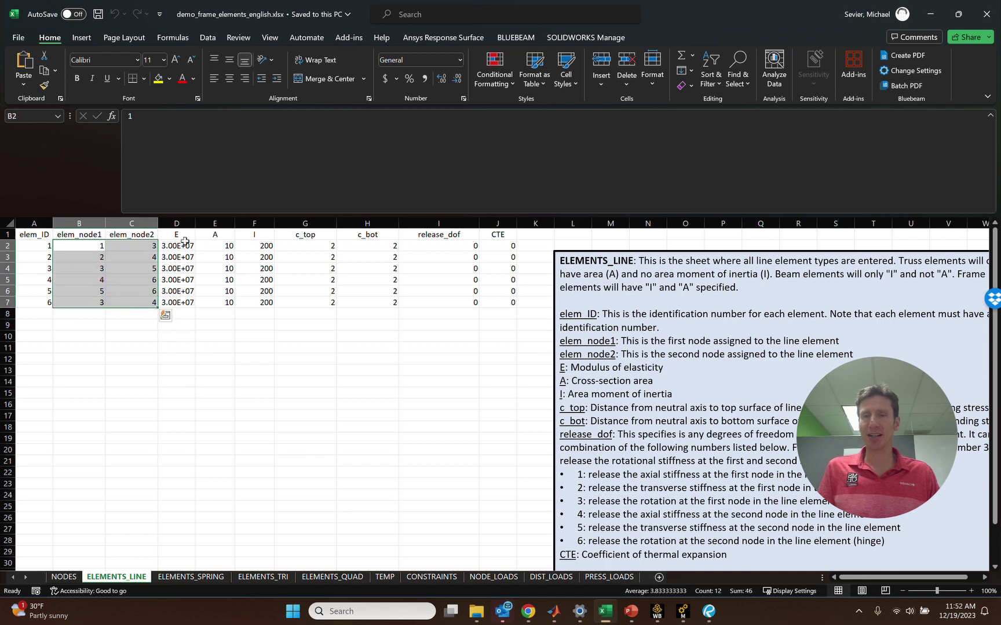
drag(184, 246, 184, 303)
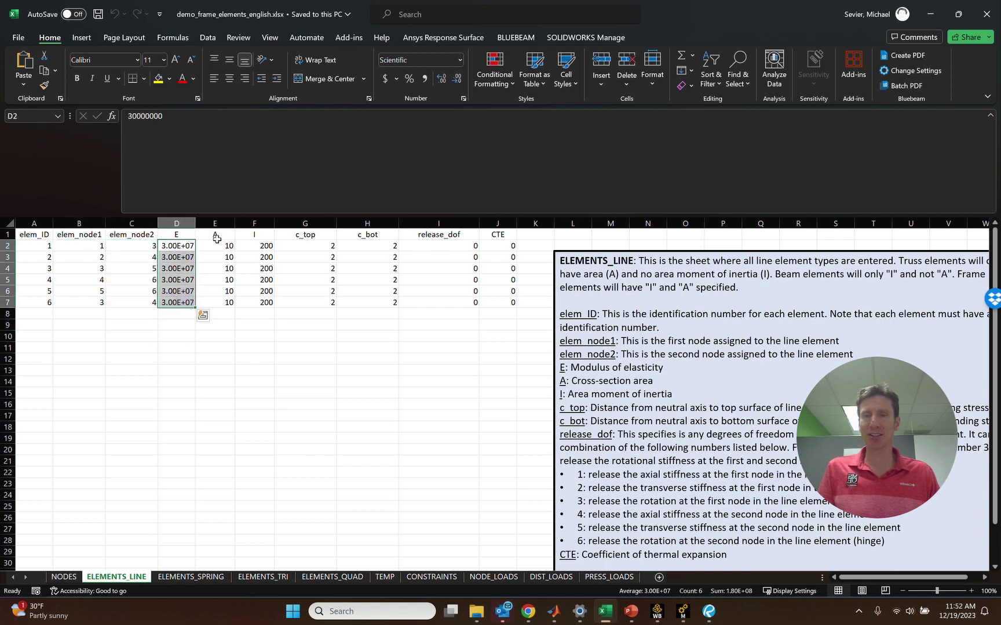
drag(215, 234, 262, 310)
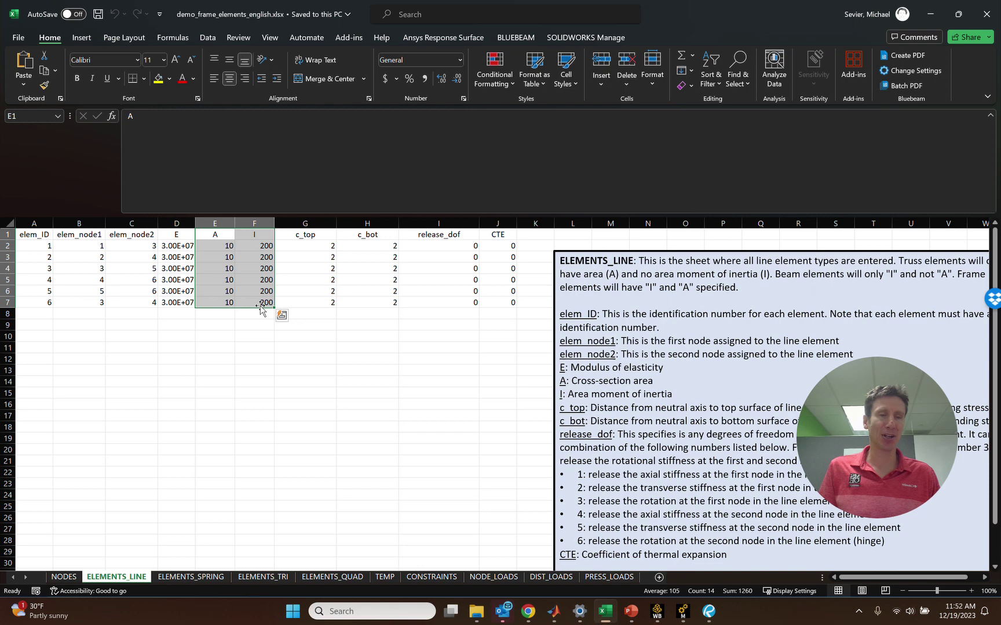
Browse the ELEMENTS_SPRING, TRI, QUAD and TEMP sheets, then select the constraint rows A2:B5.
click(192, 578)
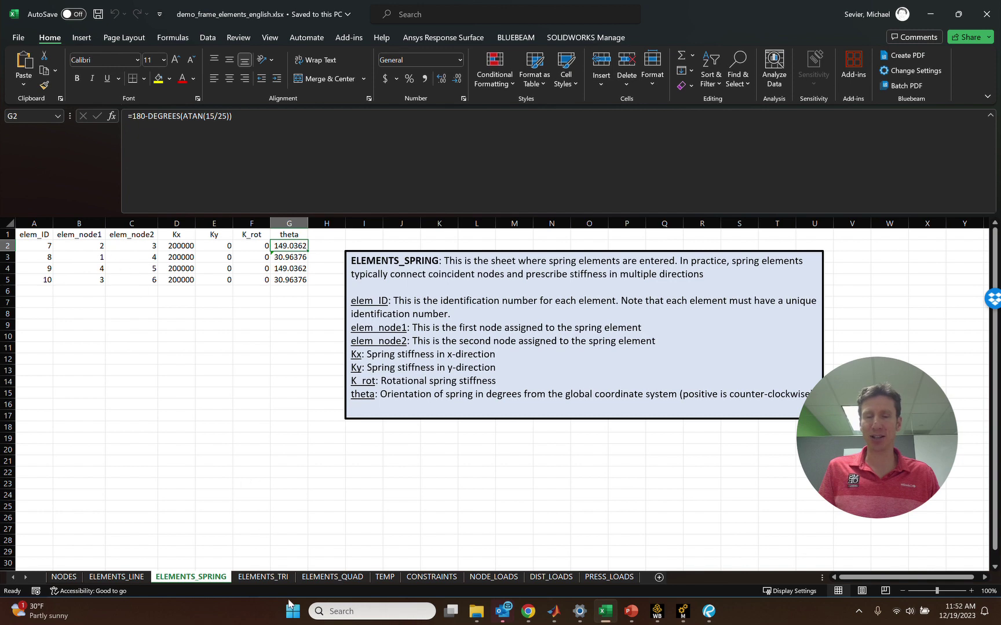
click(263, 577)
click(335, 579)
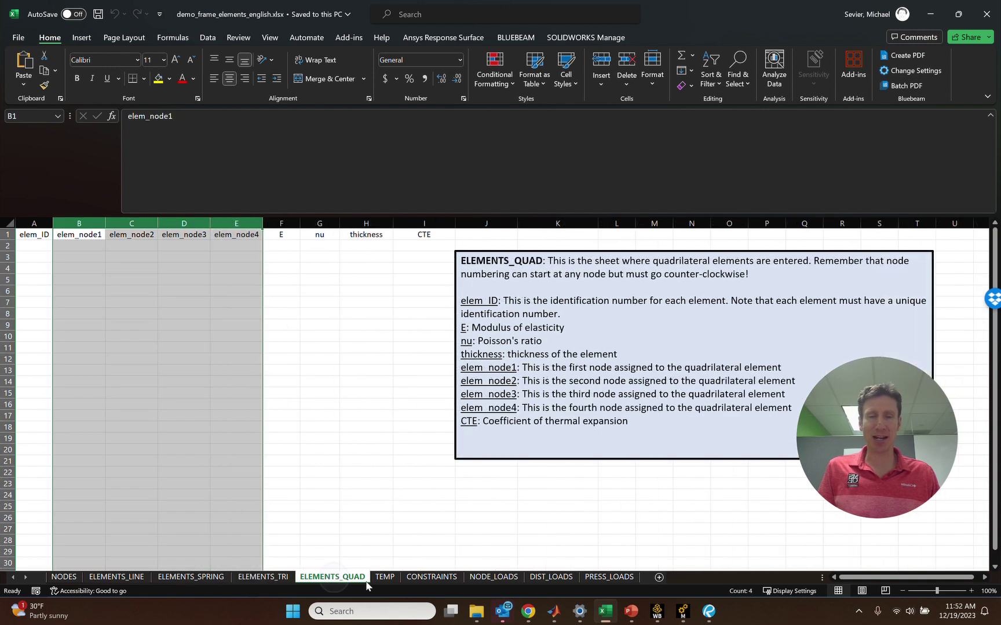
click(385, 577)
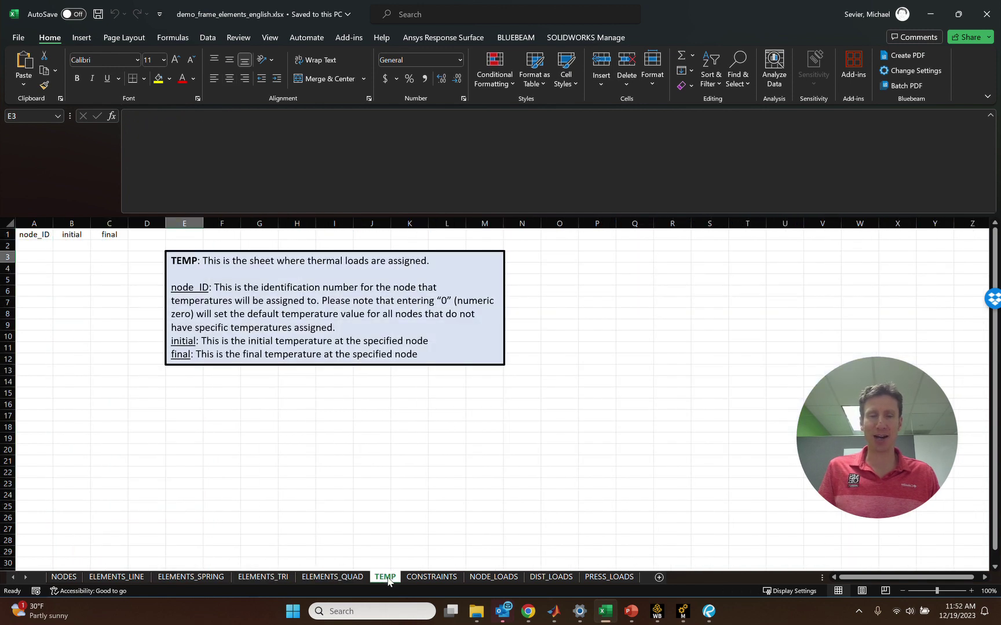
click(430, 578)
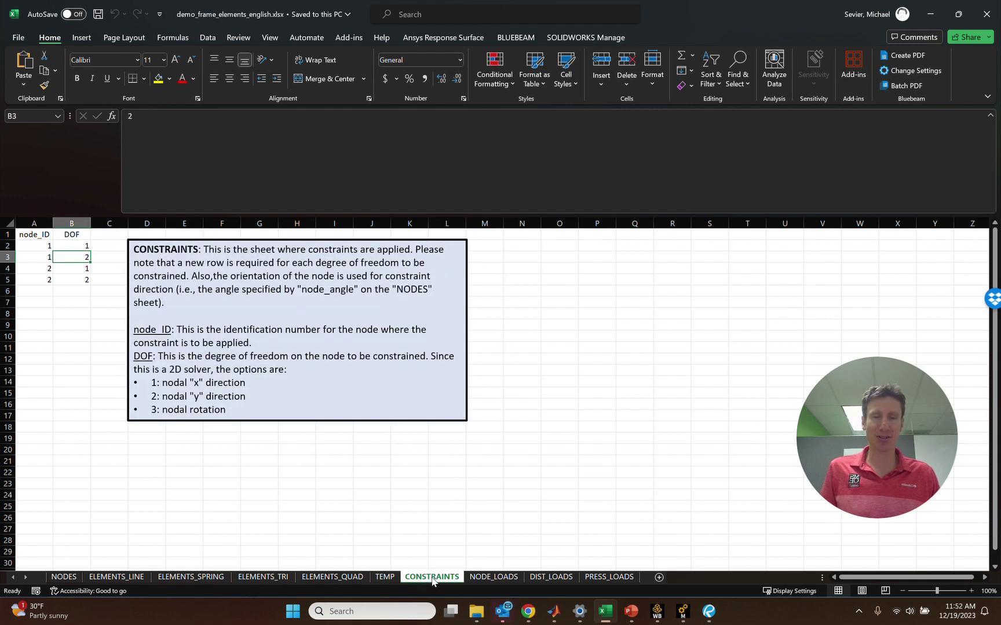
drag(39, 245, 73, 277)
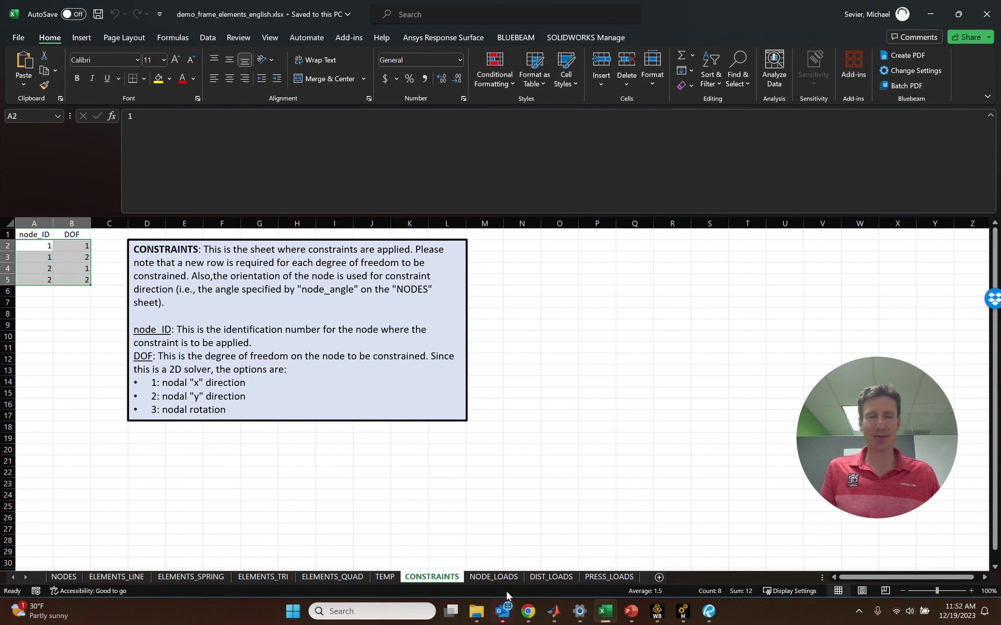
Select the nodal loads for nodes 3 and 5, check DIST_LOADS and PRESS_LOADS, then return to NODE_LOADS.
click(494, 578)
drag(50, 246, 213, 258)
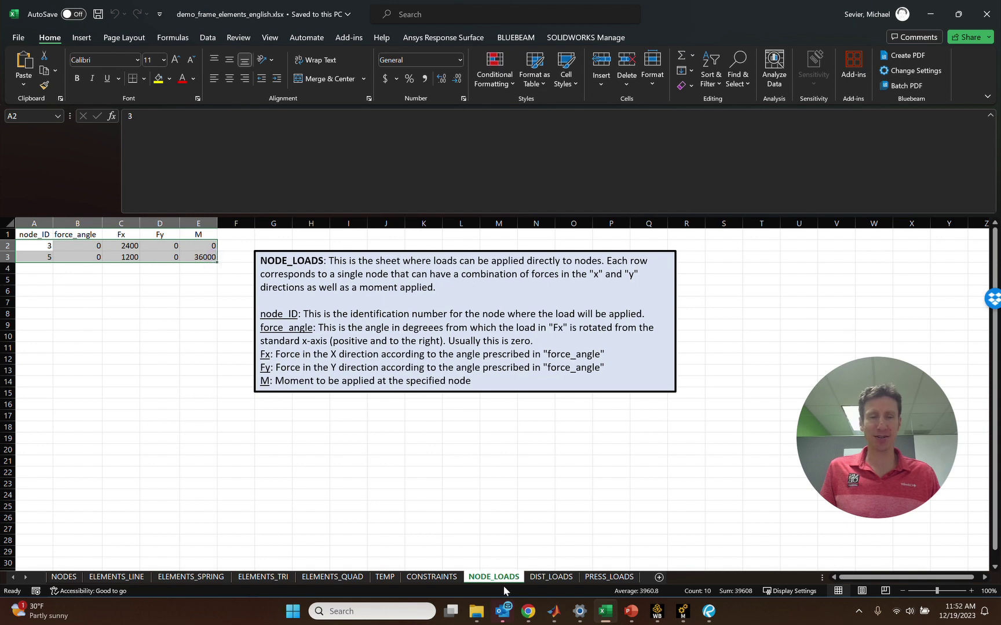
click(551, 581)
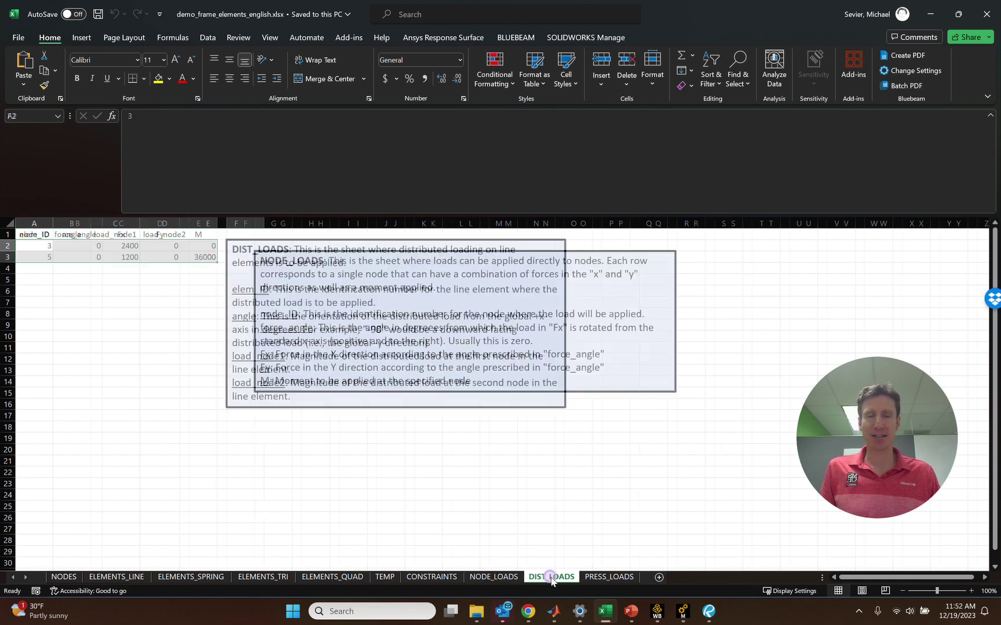
click(610, 579)
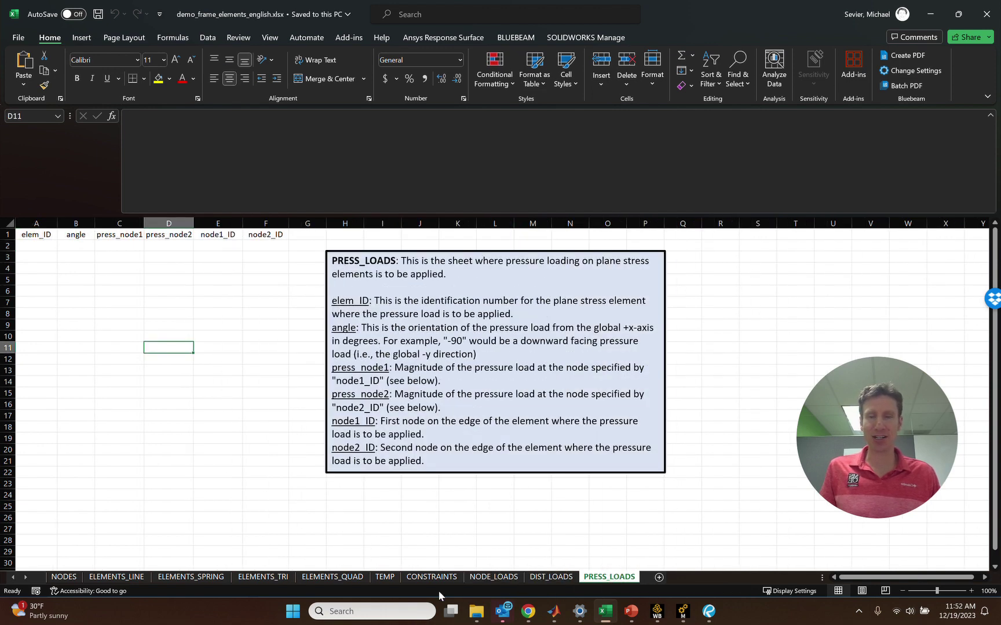
click(482, 581)
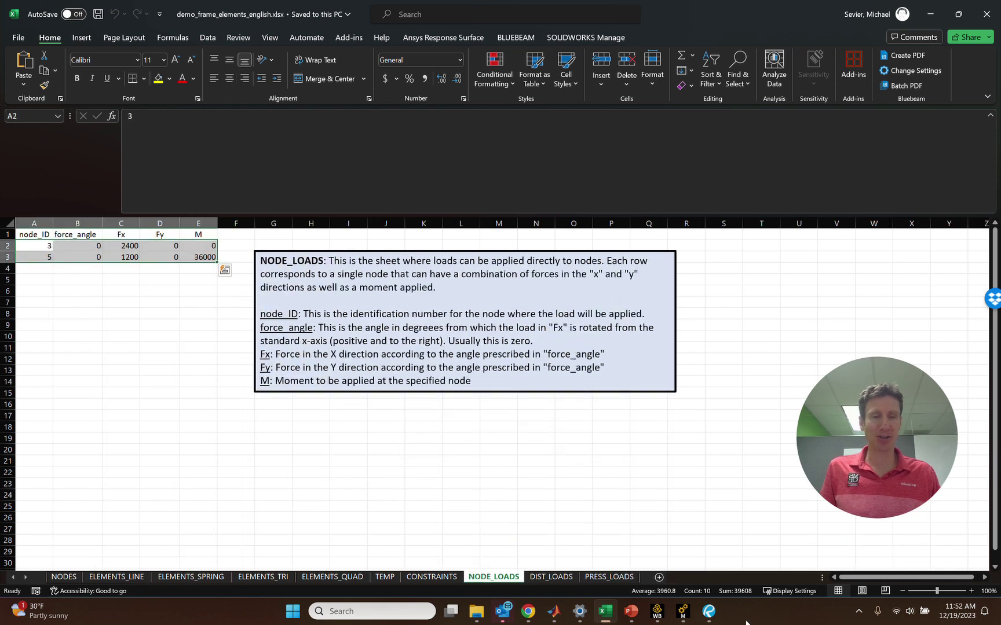
Recheck the Quickstart demonstration problem, then switch to the FEA_2D_SOLVER_input.mlx results in MATLAB.
click(704, 545)
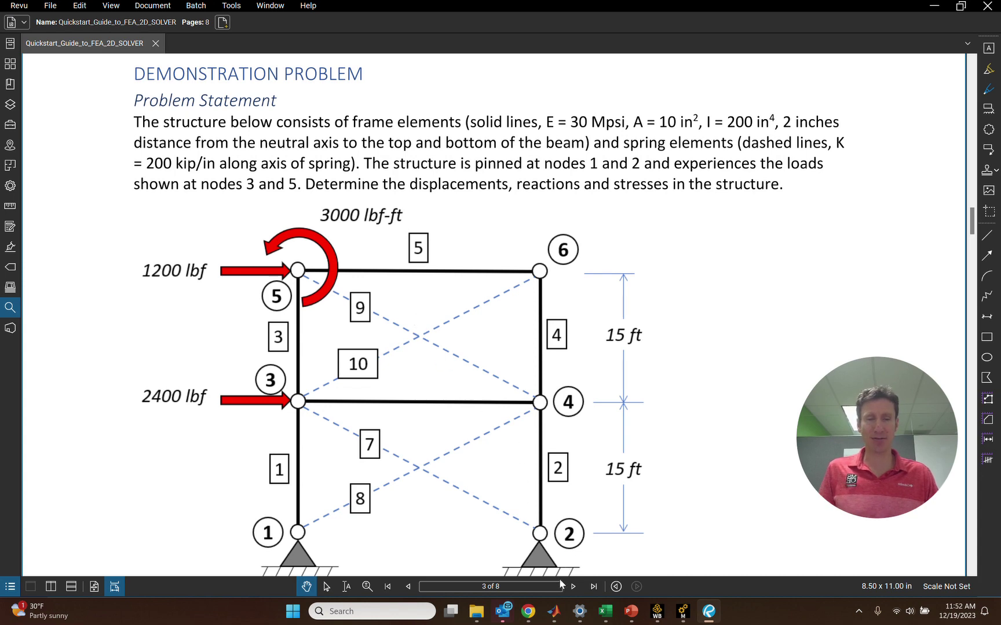
click(554, 615)
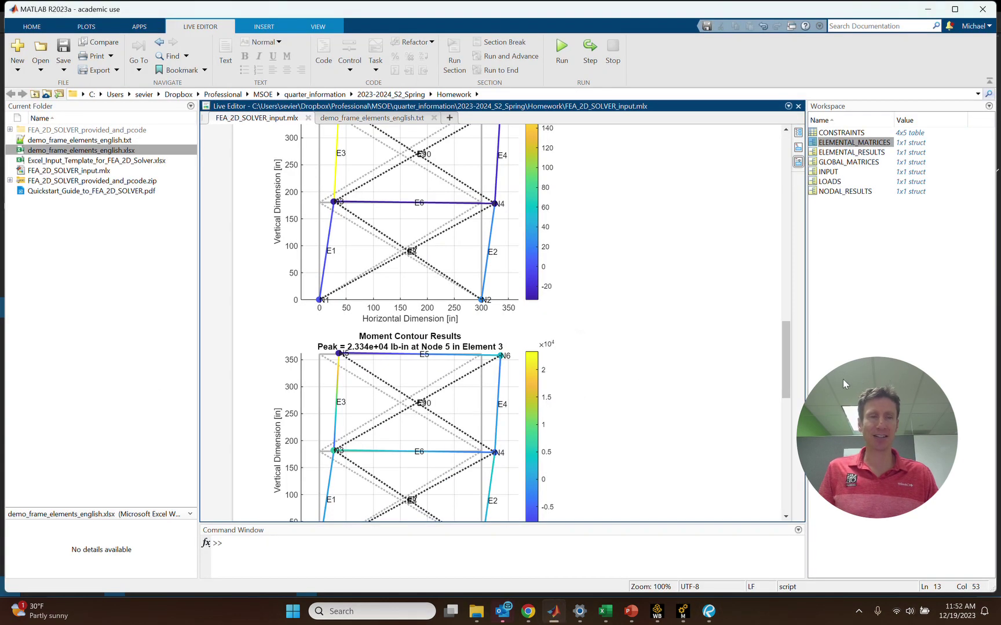
Scroll through the deformation, axial, shear, moment and combined stress plots, then back to the input sheet's top.
click(786, 370)
drag(786, 370, 771, 139)
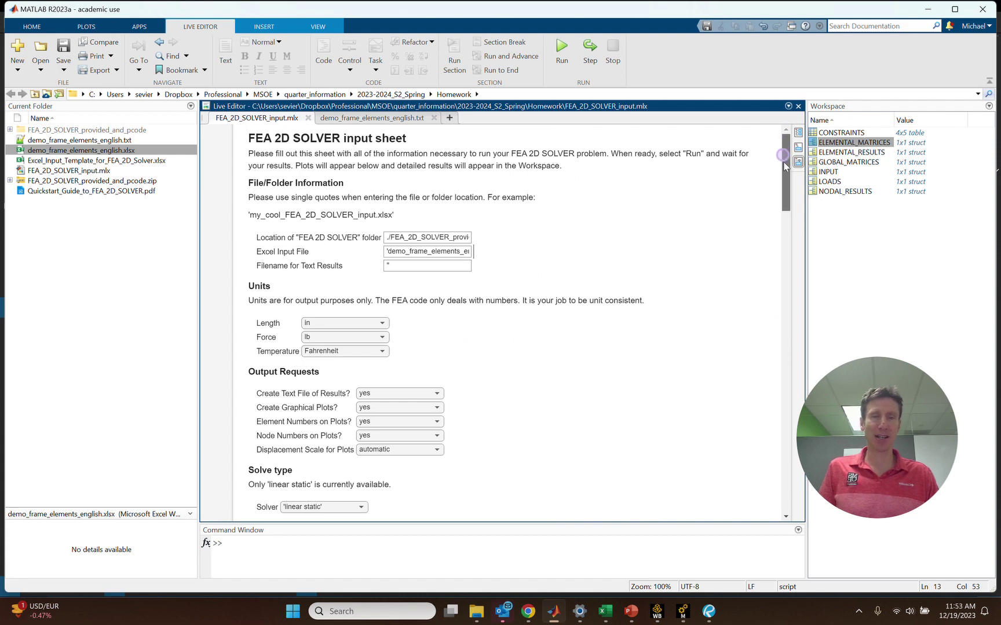
drag(785, 167, 777, 250)
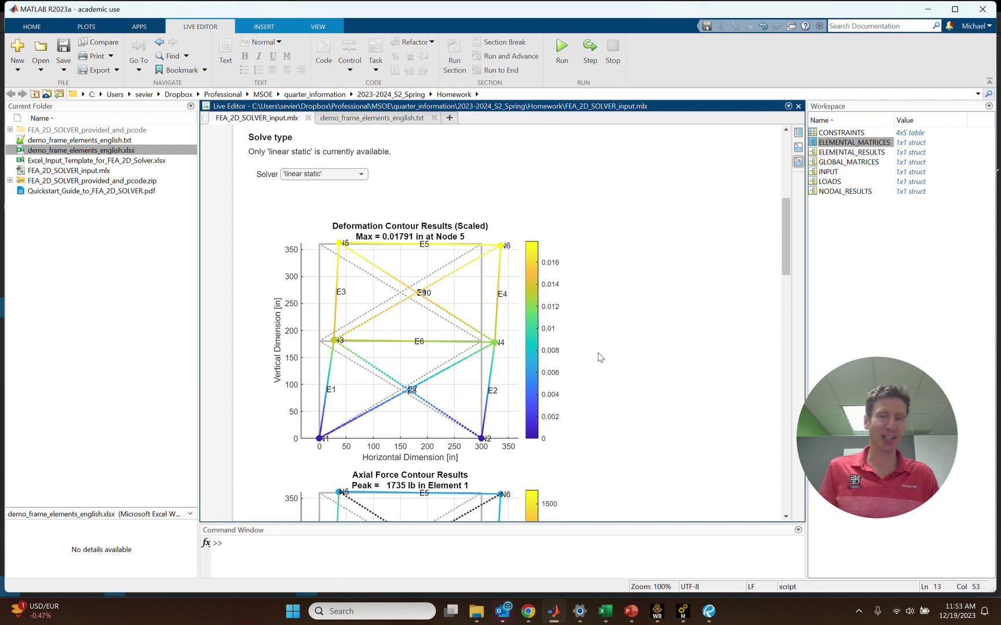
scroll(601, 356, down, 5)
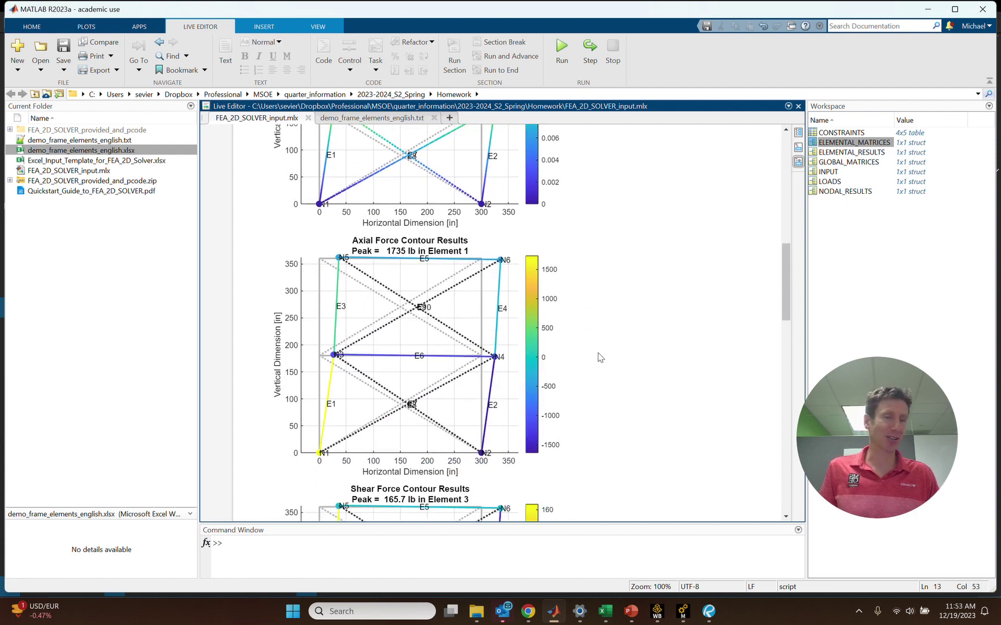
scroll(600, 358, down, 10)
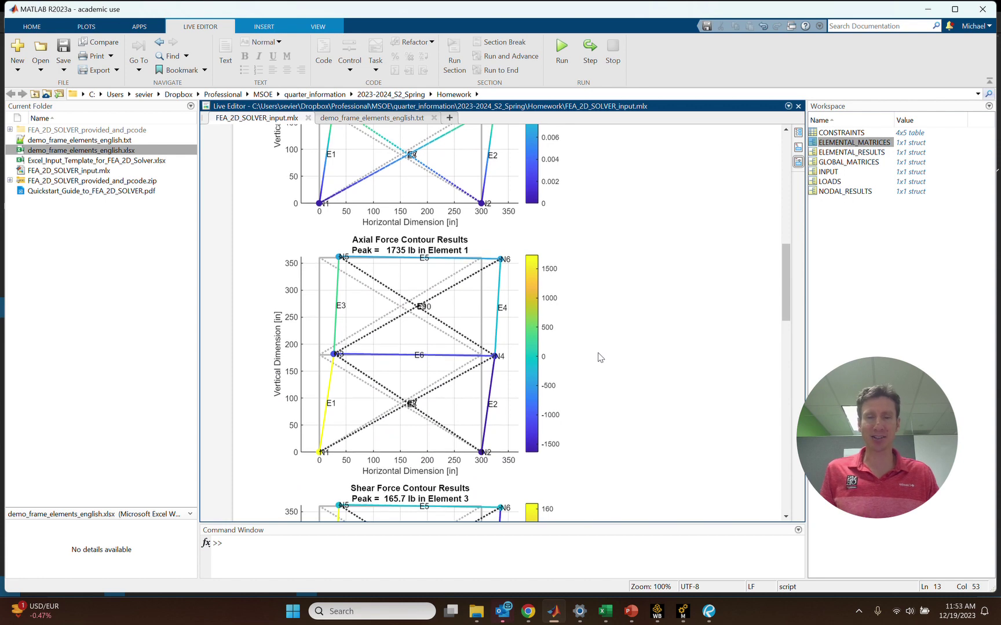
scroll(600, 357, down, 5)
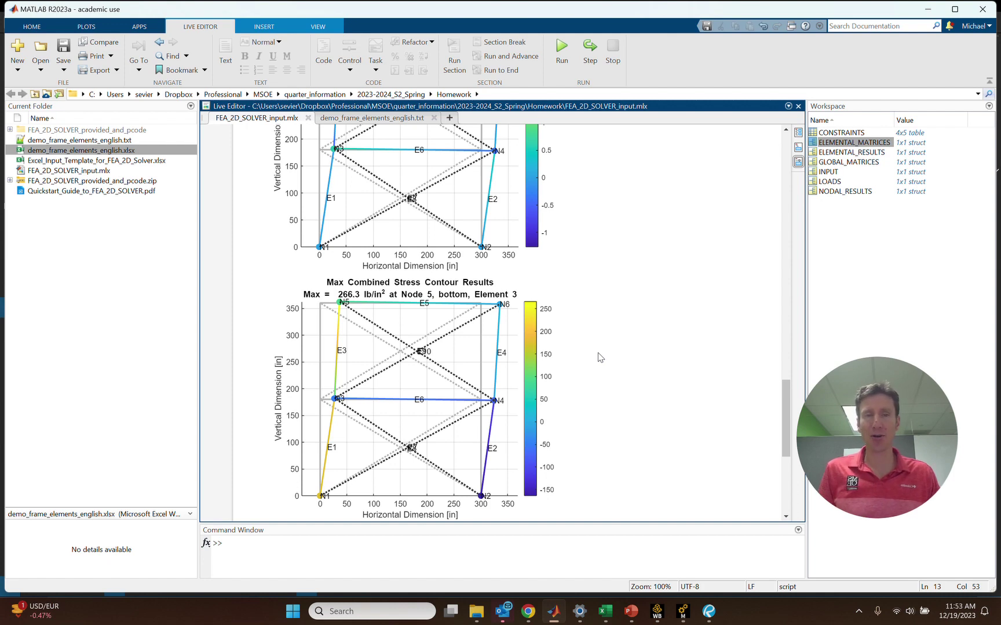
click(787, 339)
drag(788, 333, 784, 127)
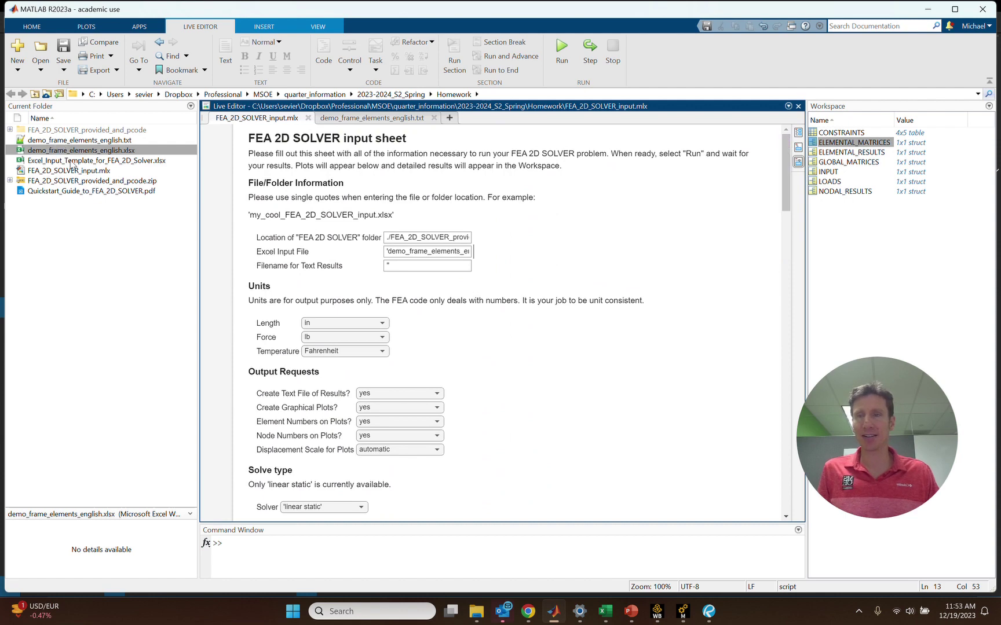
Open demo_frame_elements_english.txt and scroll through its nodal force and line element stress results.
click(84, 142)
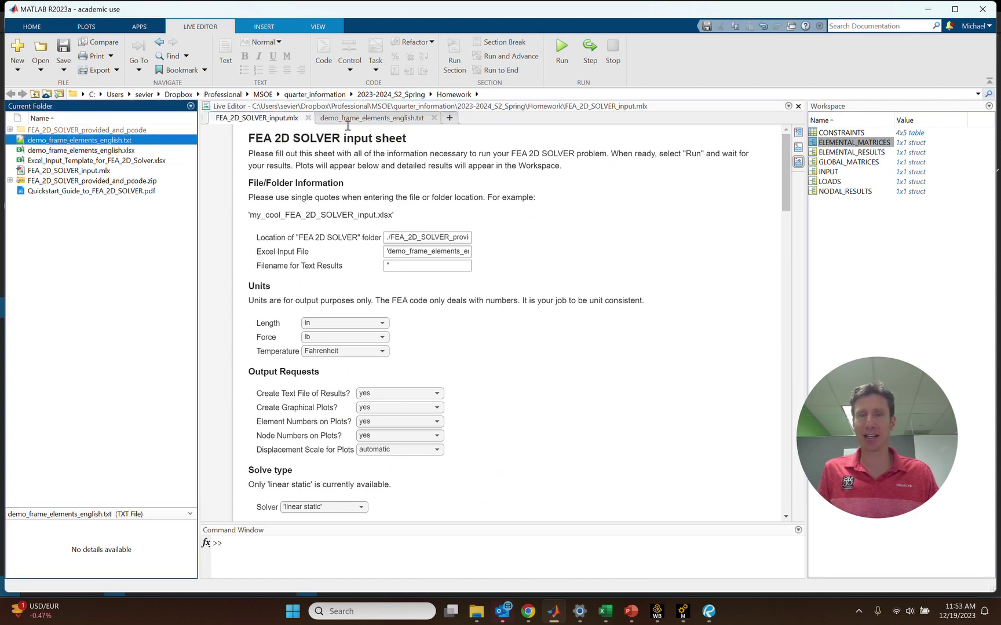
click(375, 119)
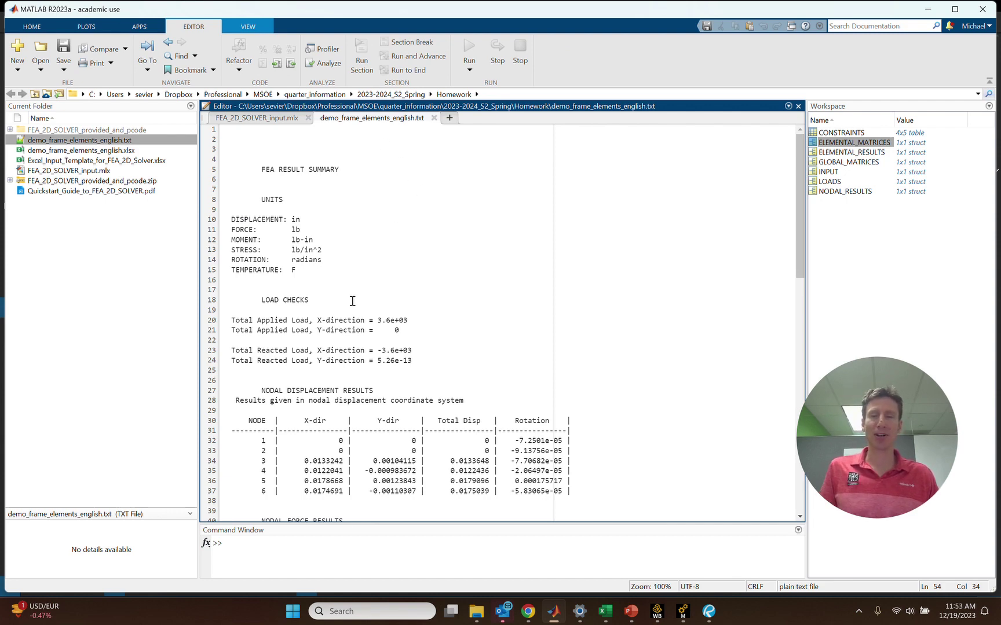
scroll(352, 300, down, 6)
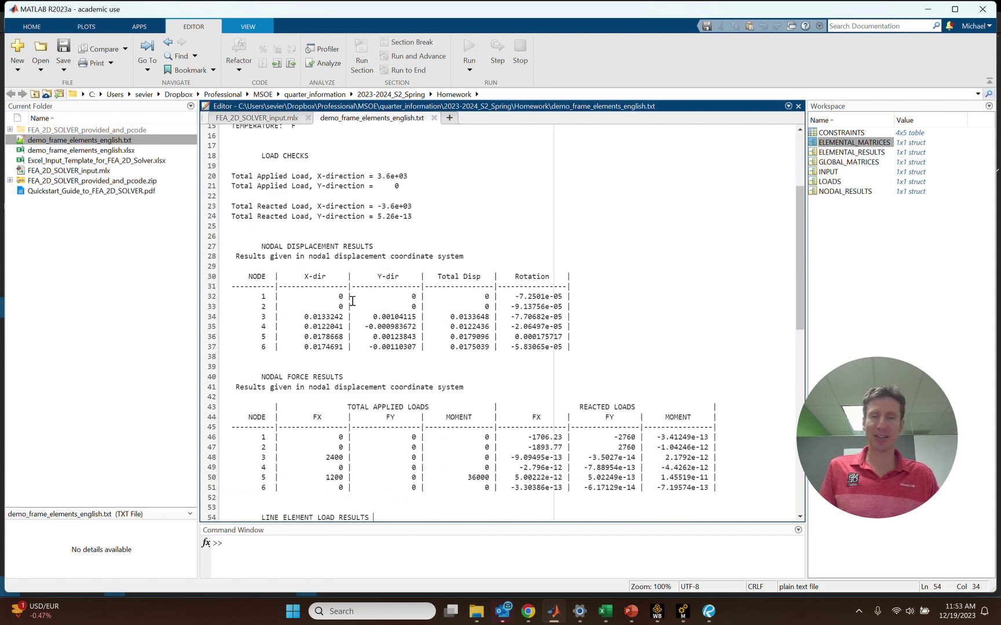
scroll(352, 302, down, 8)
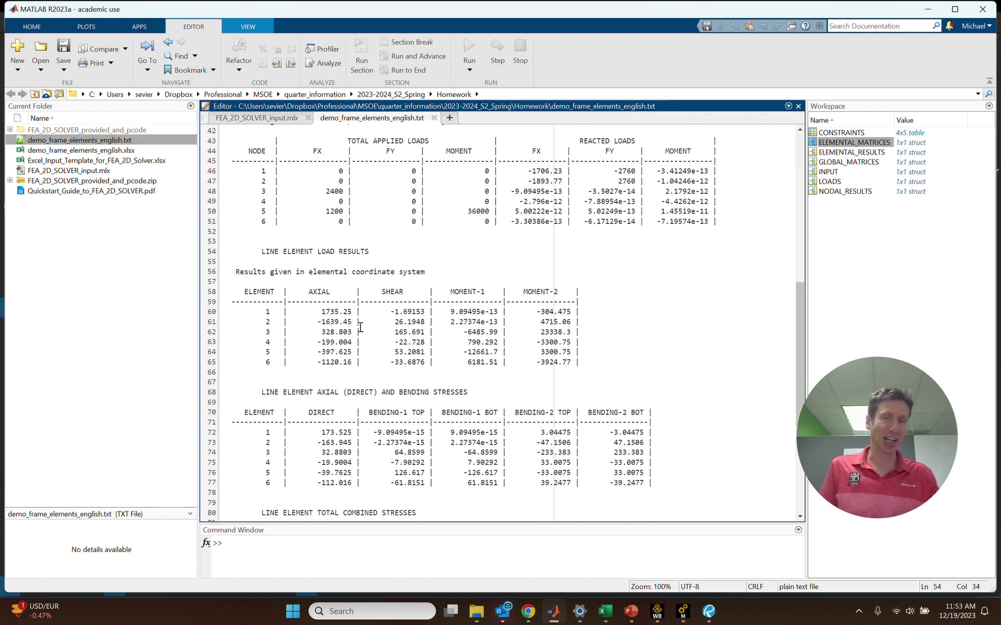
scroll(360, 327, down, 2)
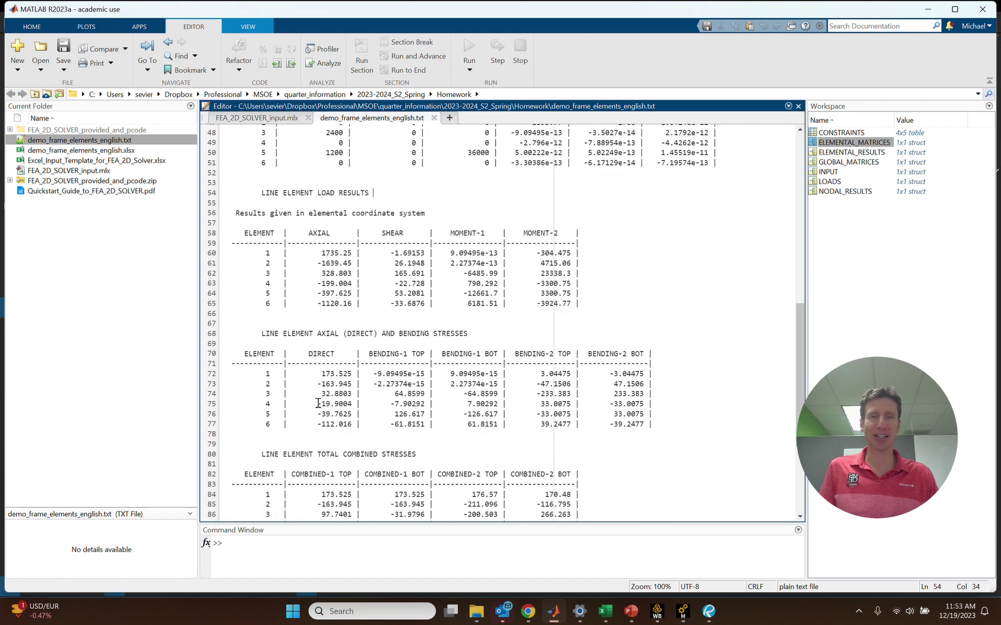
scroll(493, 407, up, 16)
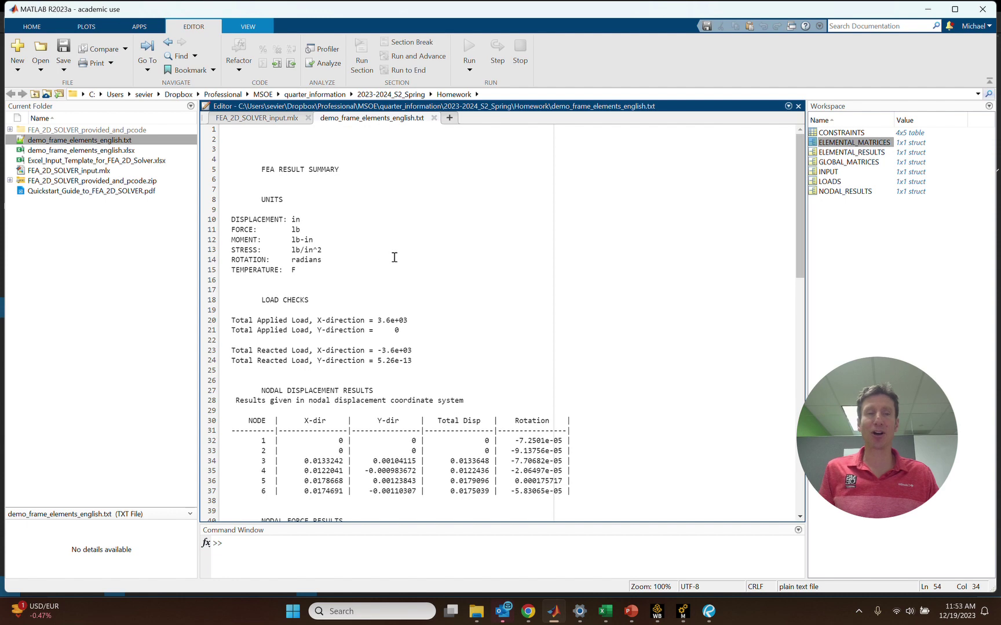
Return to the solver input script and widen the Workspace panel and its variable Name column.
click(252, 118)
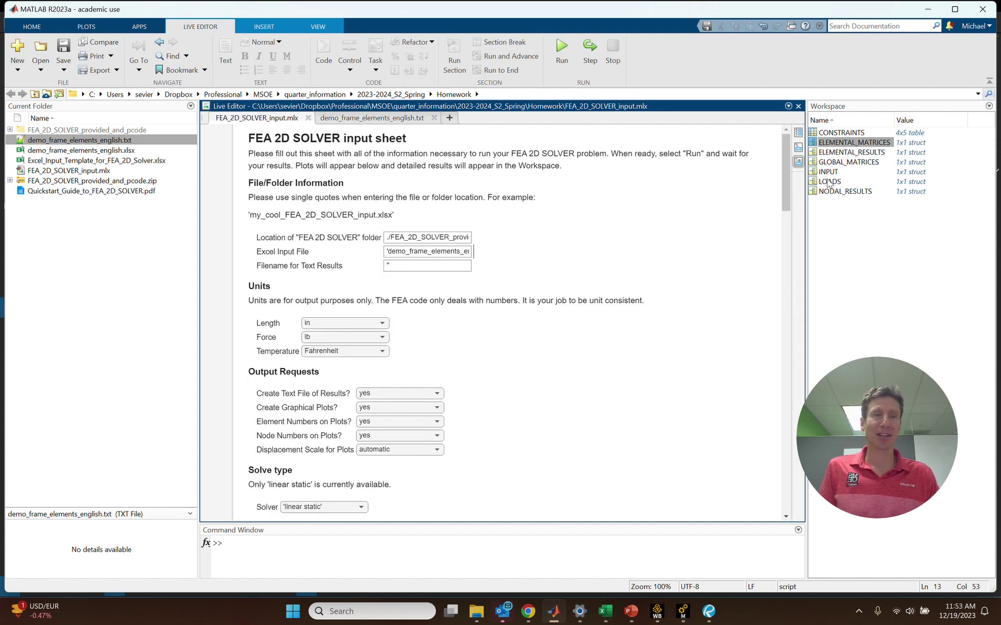
click(854, 120)
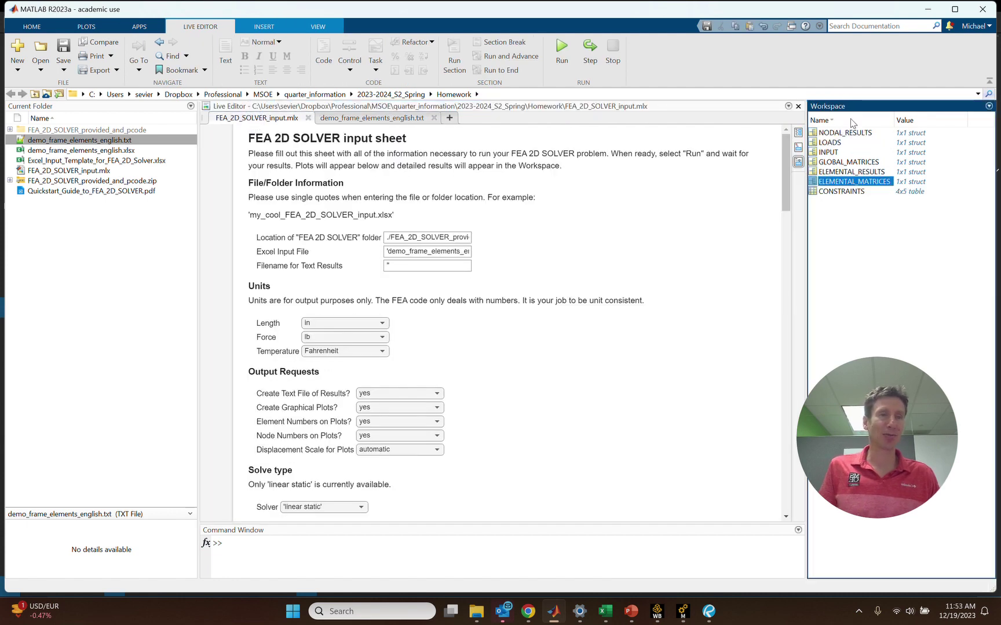
click(854, 121)
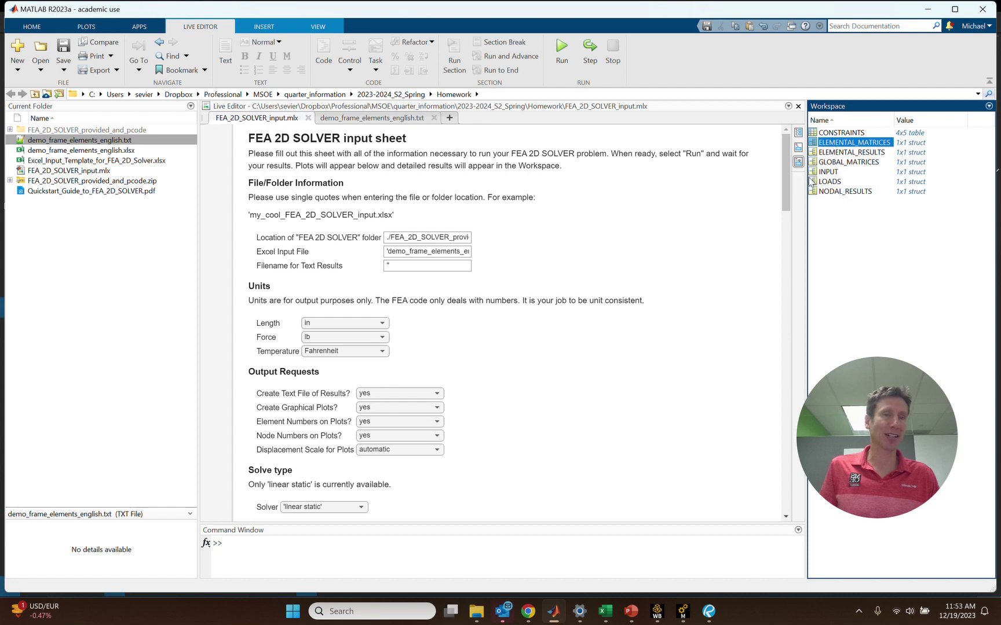
drag(802, 184, 720, 184)
drag(807, 119, 853, 120)
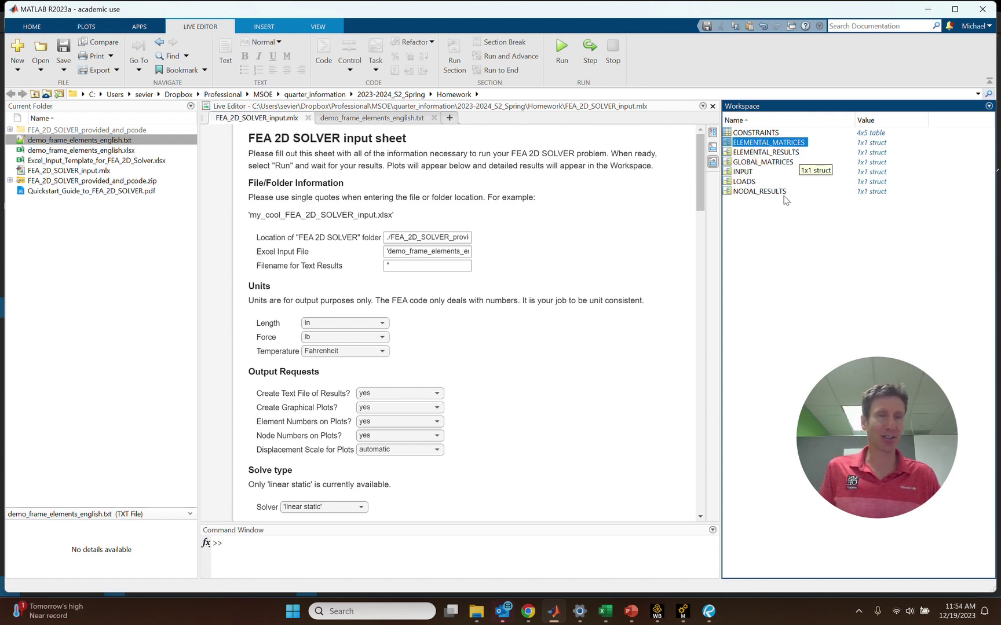
Open NODAL_RESULTS and drill into DISPLACEMENTS to show disp_x, disp_y, total_disp and rotation.
double_click(763, 193)
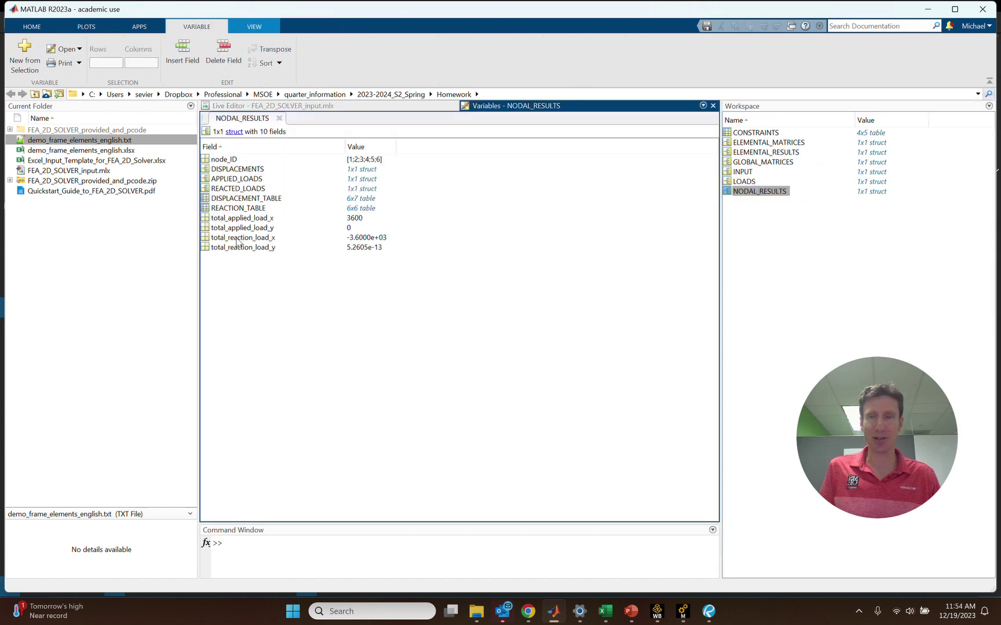
click(238, 172)
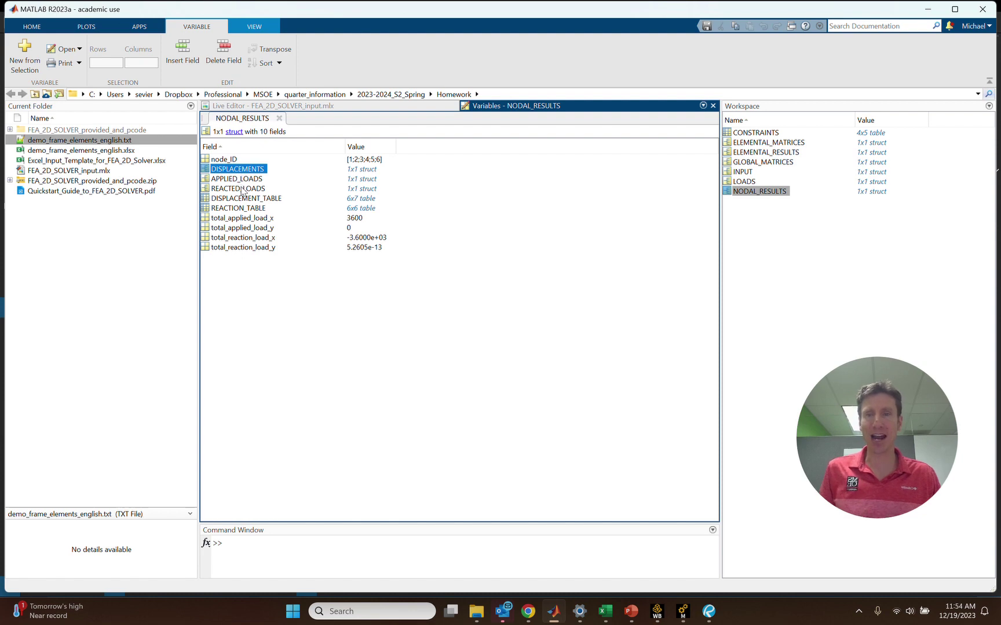
double_click(247, 169)
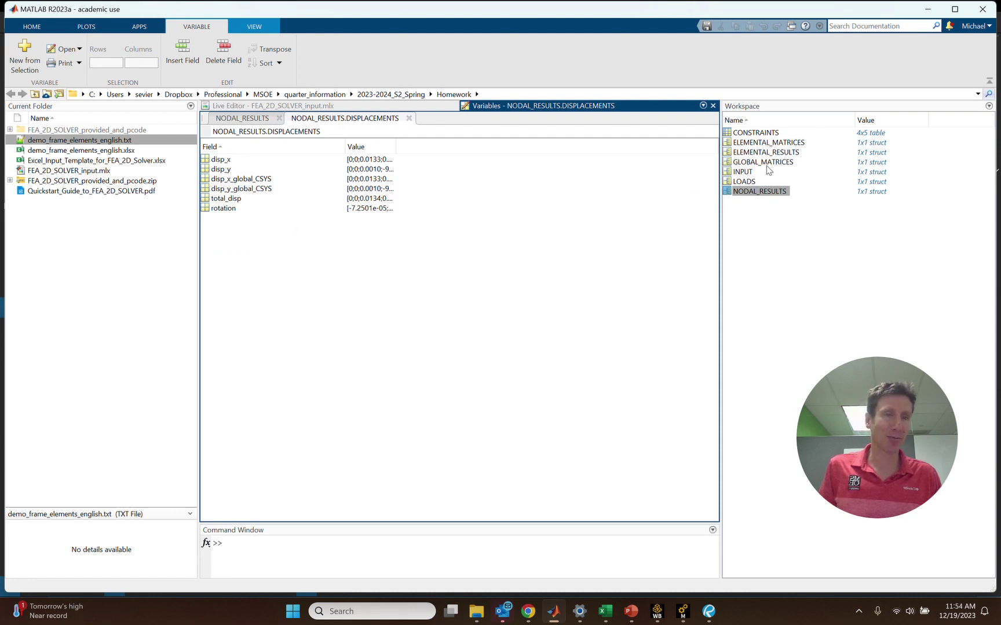
Drill into ELEMENTAL_MATRICES.LINE and scroll through the line elements' K_elem_CSYS stiffness matrices.
double_click(774, 143)
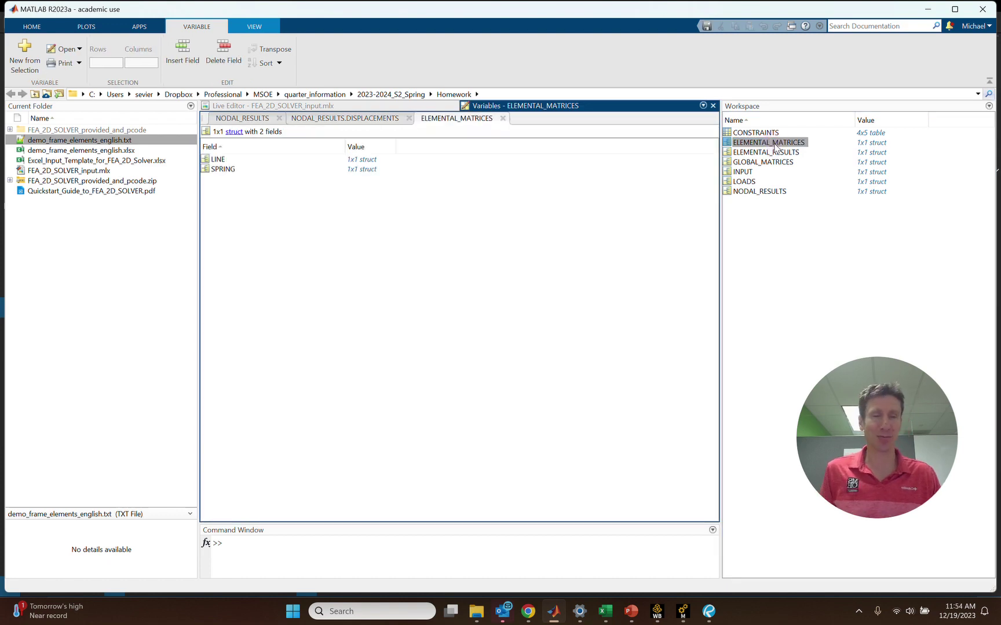
double_click(219, 160)
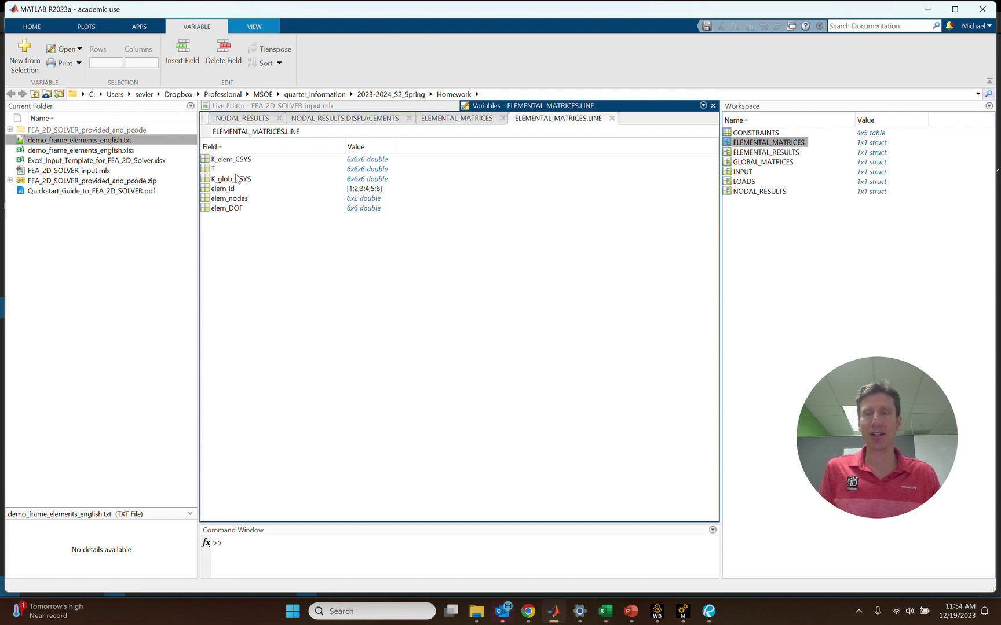
double_click(232, 163)
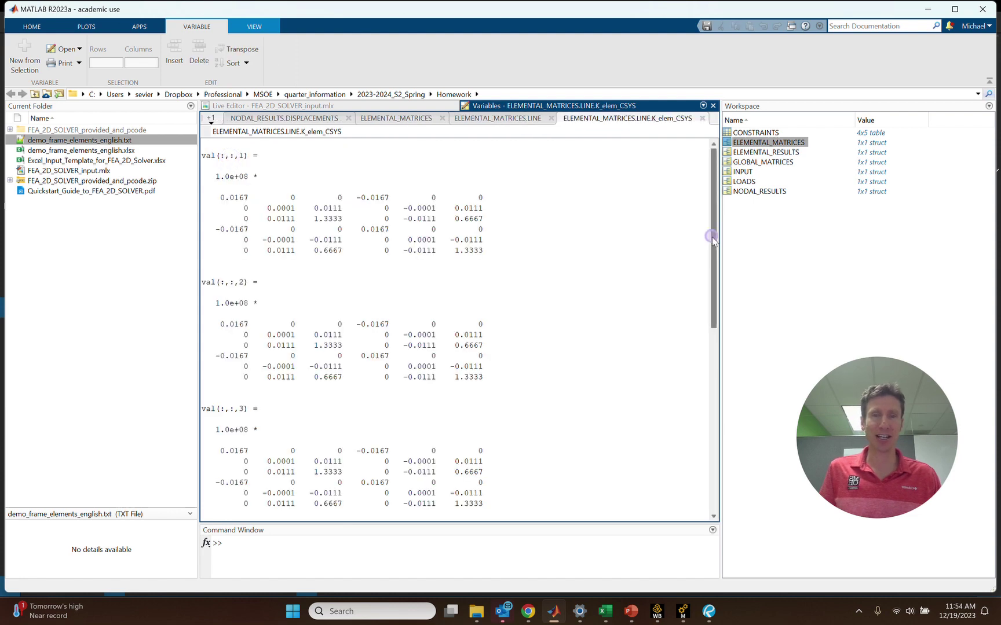
drag(711, 237, 698, 440)
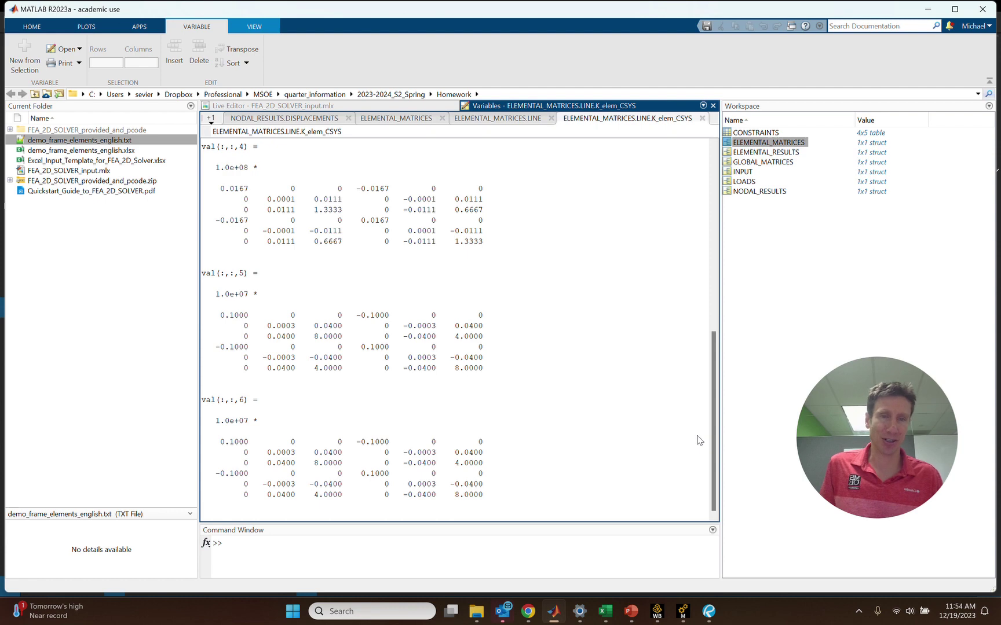
Close all five variable views to return to the FEA 2D SOLVER input live script.
click(702, 118)
click(613, 118)
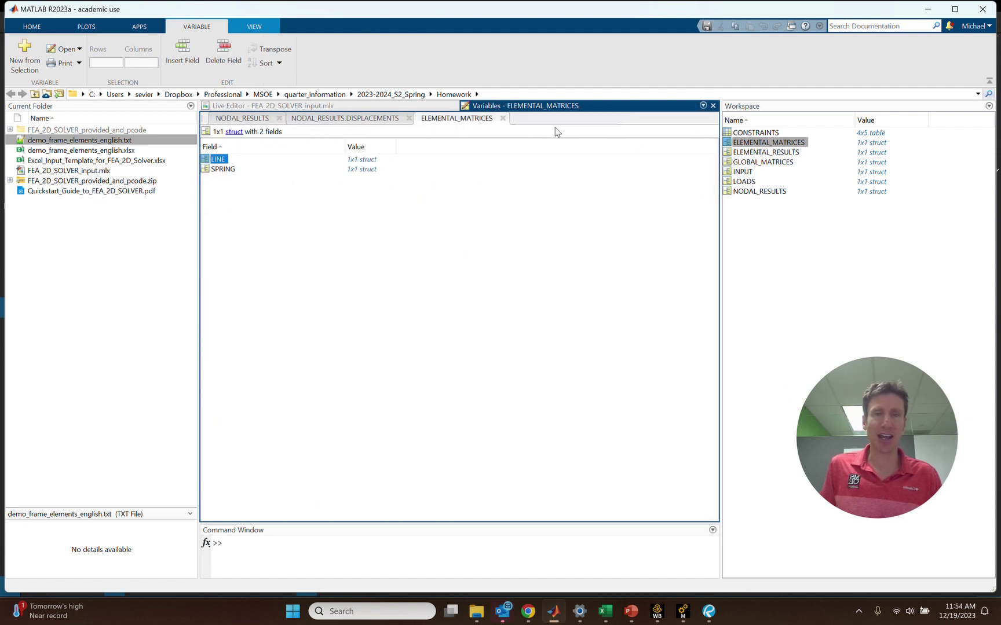
click(503, 119)
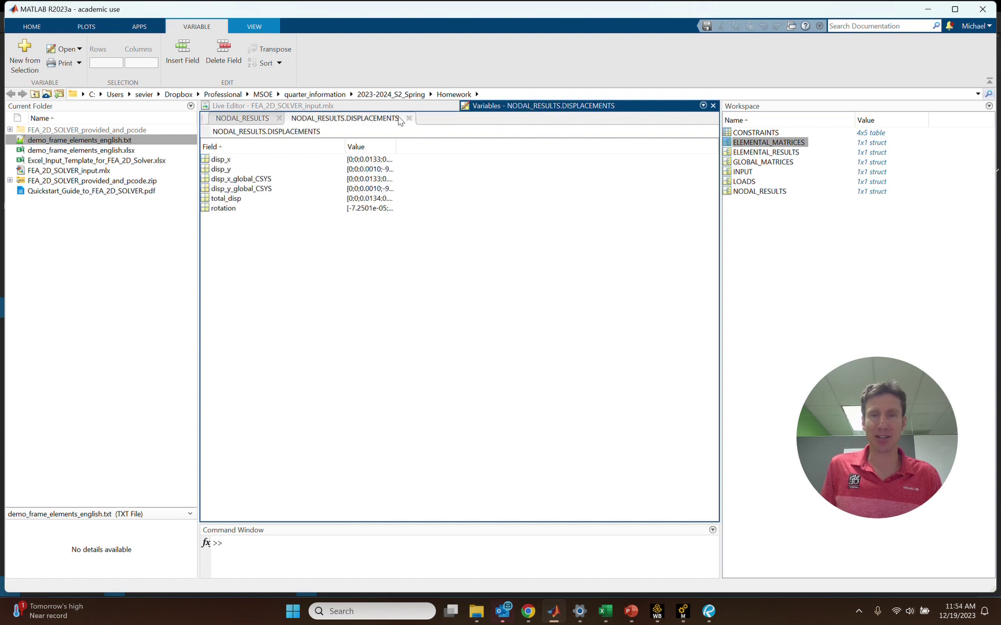
click(408, 118)
click(279, 118)
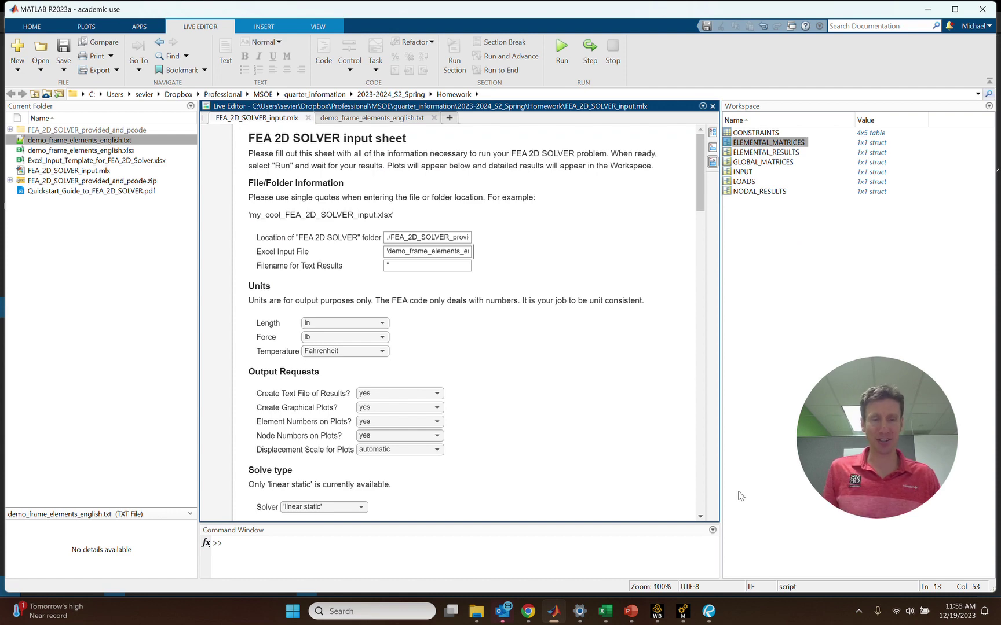
Return to the Canvas FEA 2D SOLVER page and scroll down to its Download section.
click(527, 615)
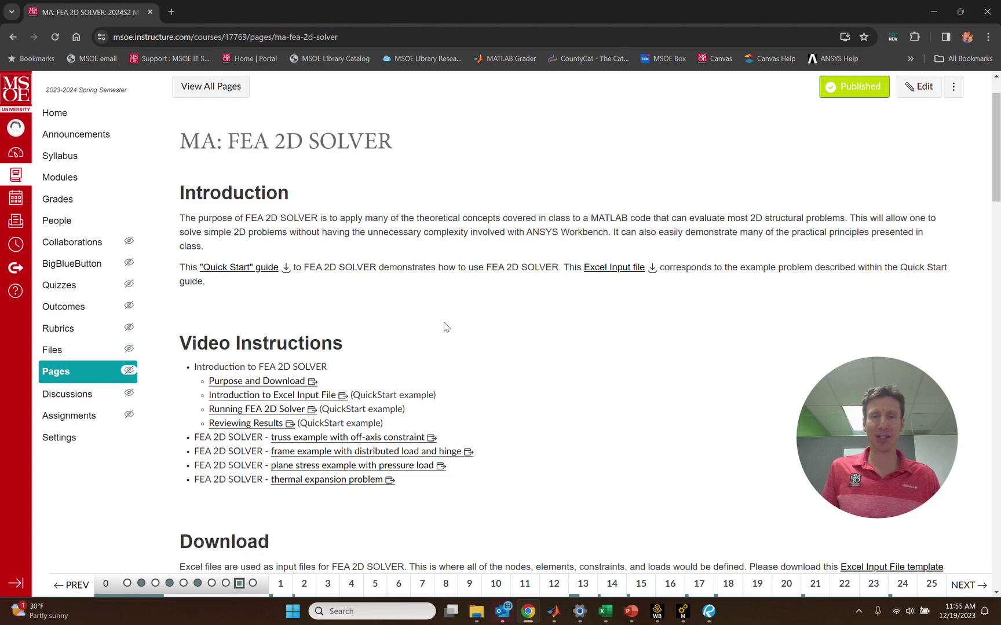
scroll(451, 322, down, 2)
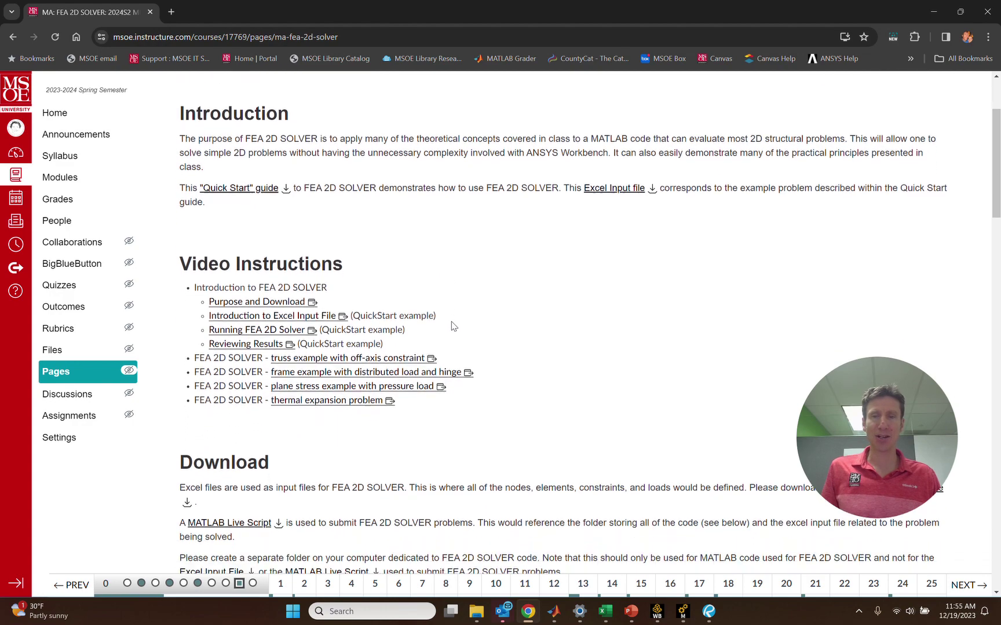
scroll(546, 323, down, 1)
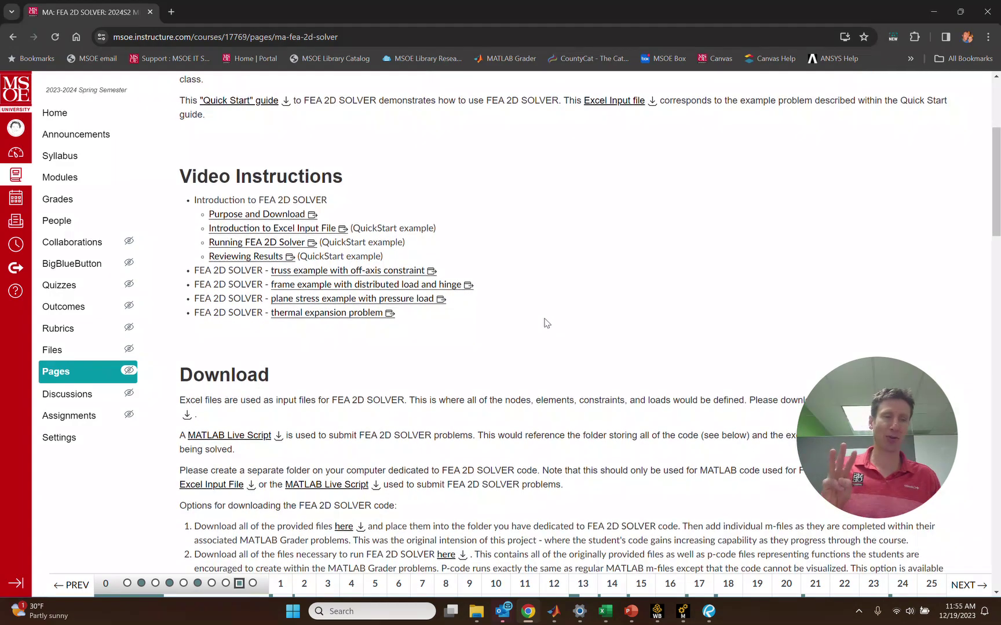
scroll(560, 310, down, 2)
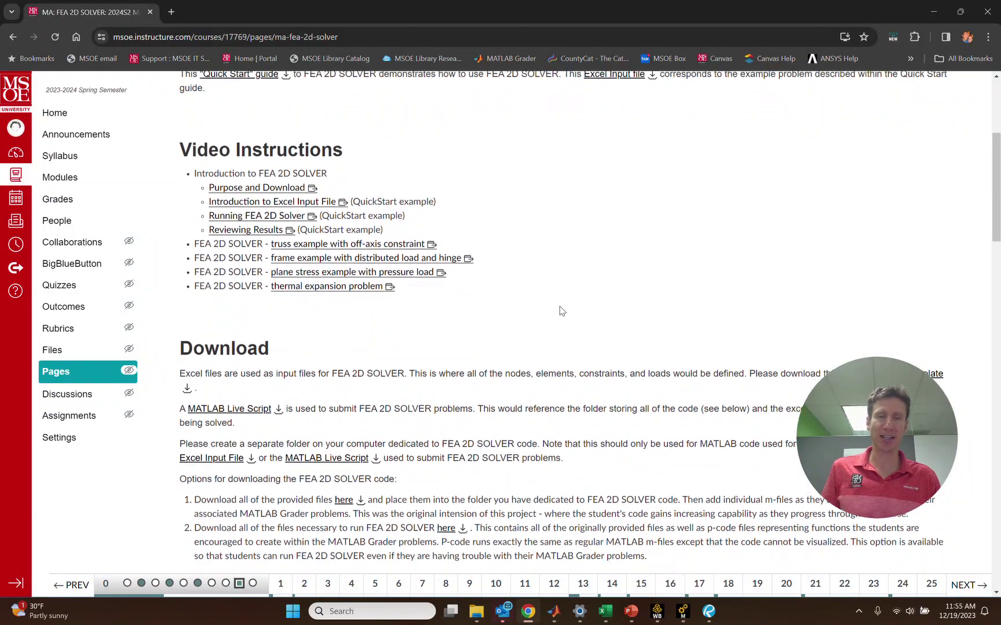
scroll(559, 310, down, 1)
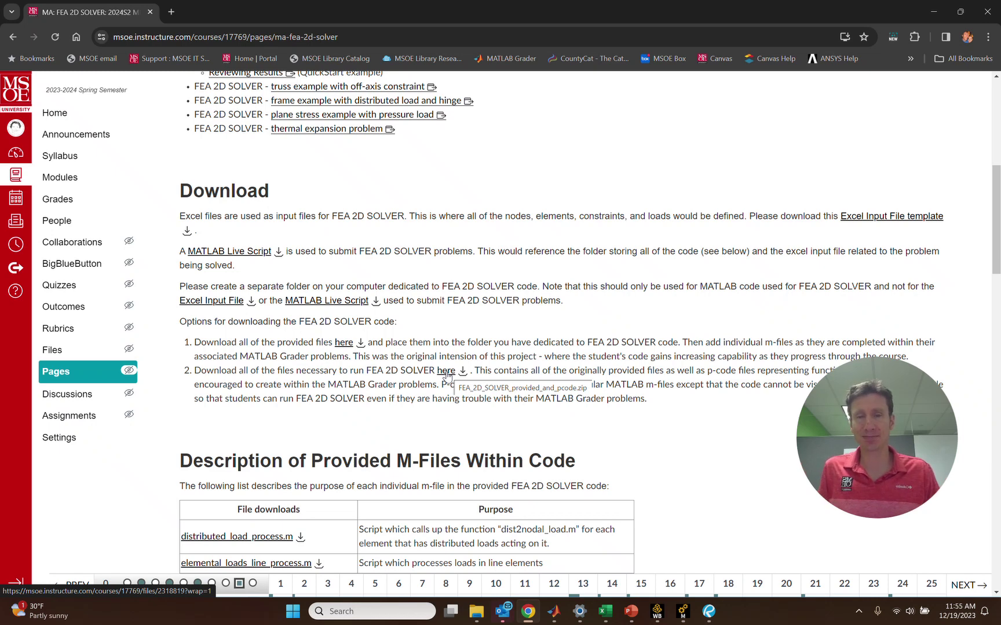
Browse the FEA_2D_SOLVER_provided_and_pcode folder under Homework, then return to the Homework folder.
click(476, 611)
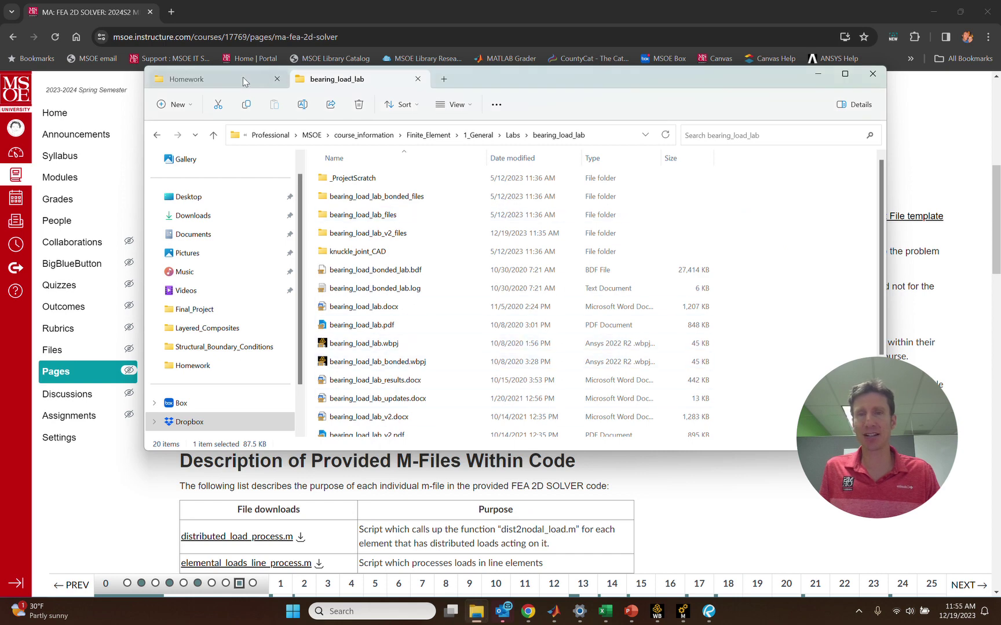
click(265, 80)
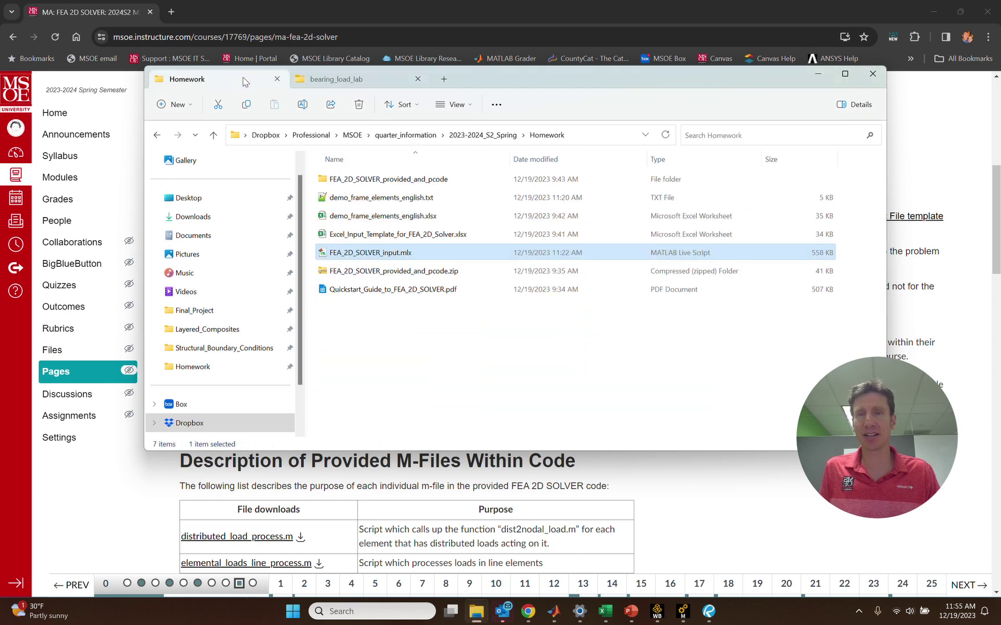
click(344, 277)
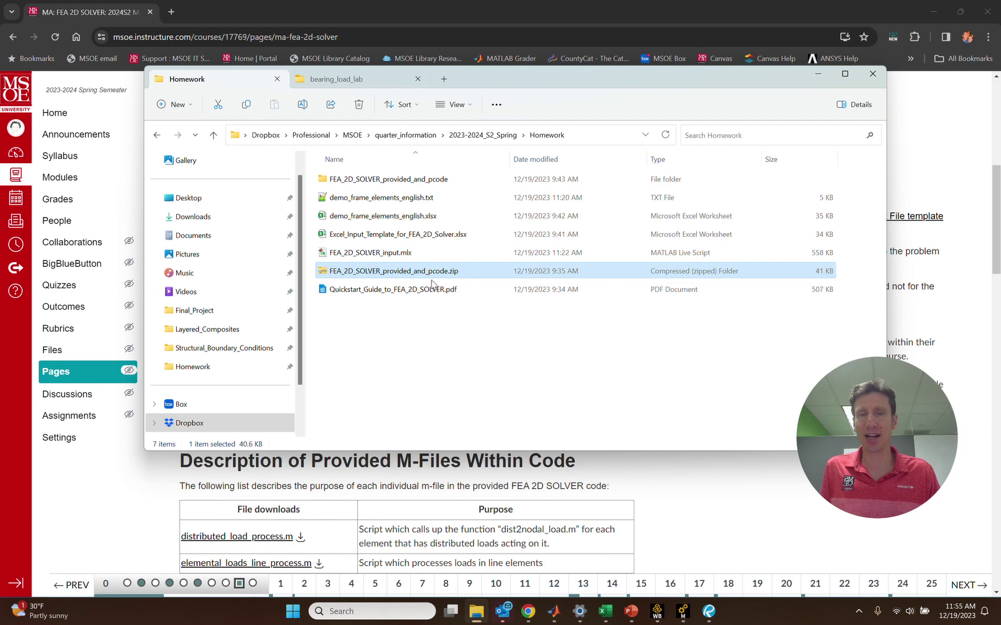
double_click(426, 180)
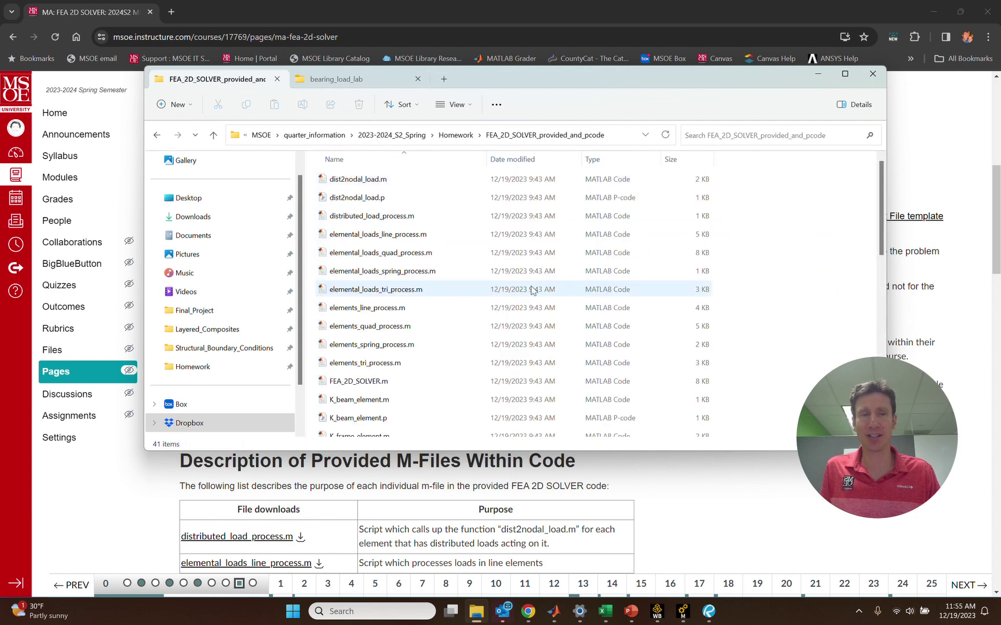
drag(885, 225, 882, 174)
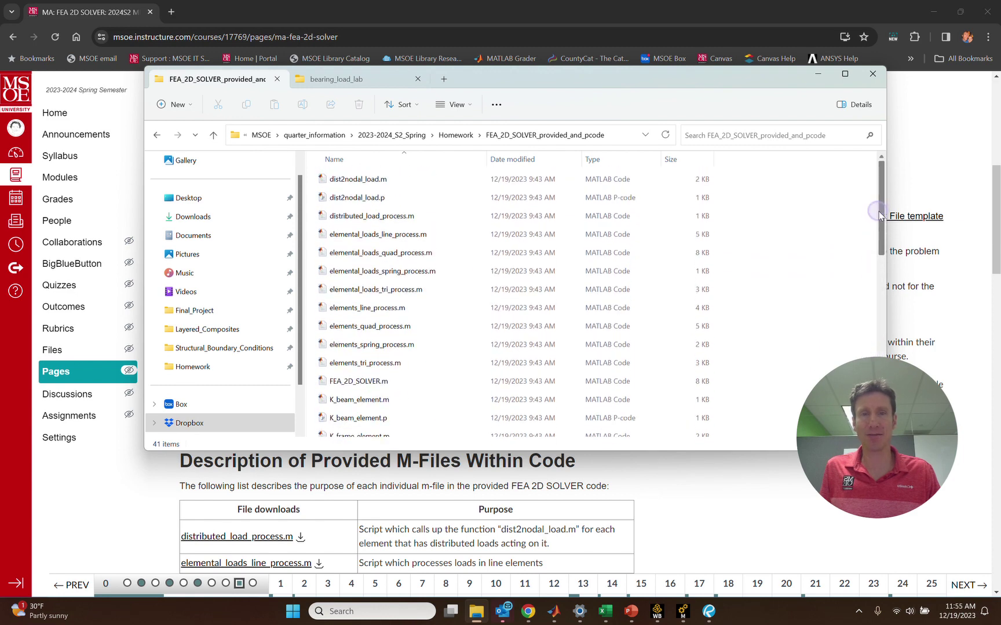
click(456, 136)
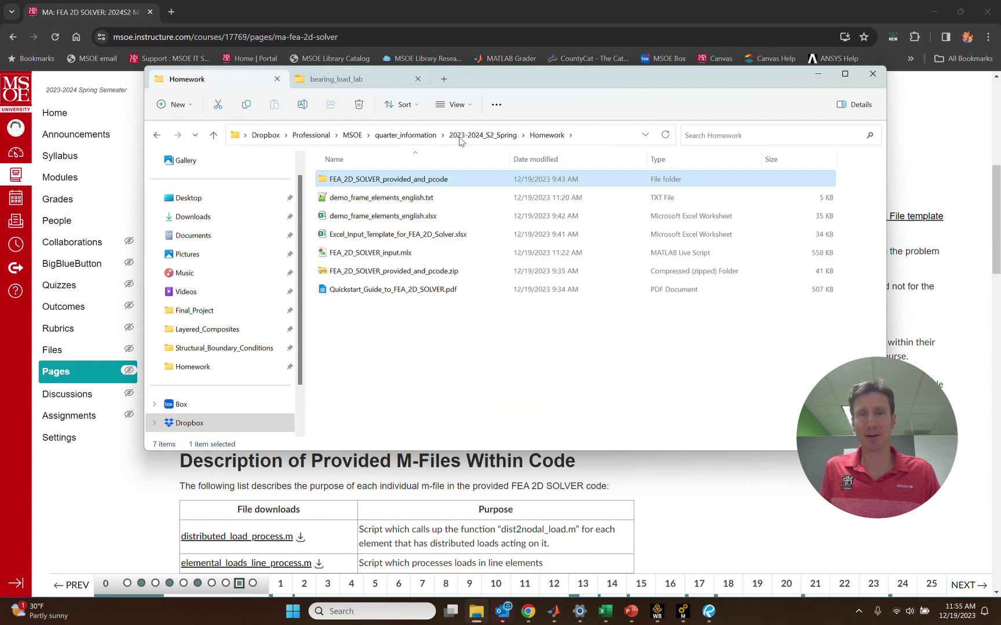
click(816, 76)
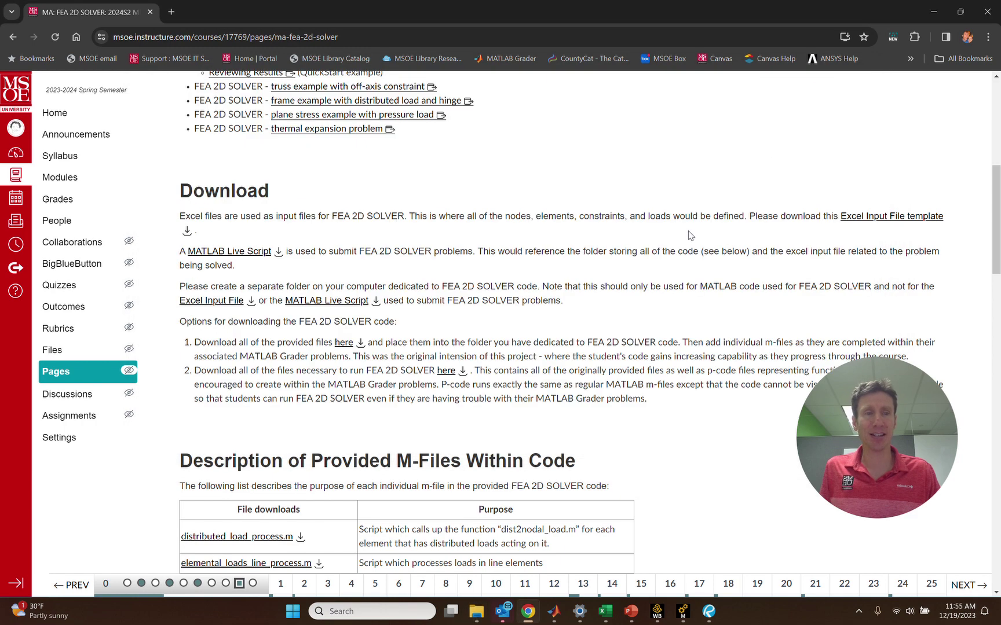